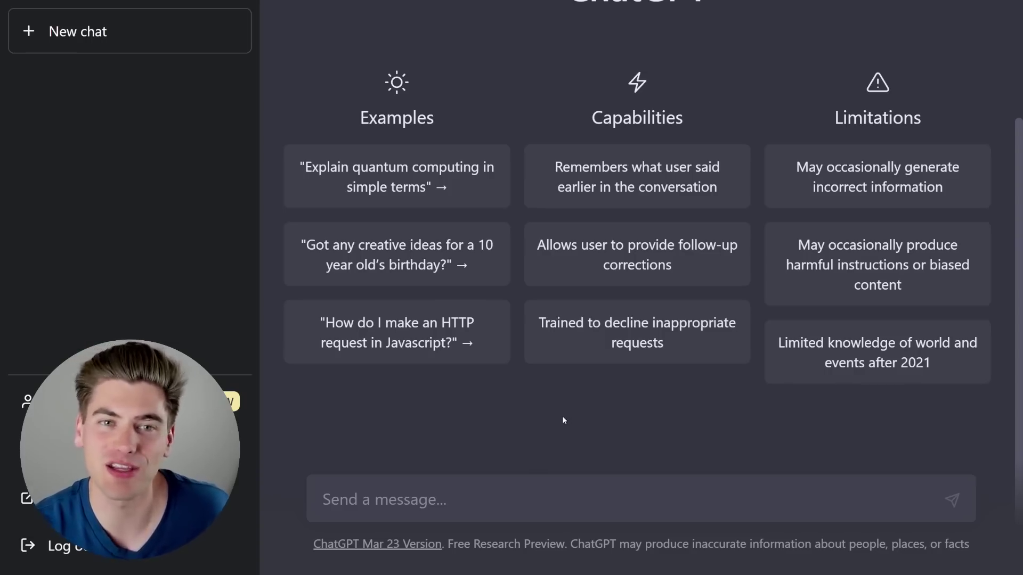
Paste the interview prompt and highlight its senior front-end role and React.js, HTML, CSS, JavaScript topics.
{"action": "type", "text": "You are conducting an interview for a senior Front End developer role. I want you to ask me difficult React.js, HTML, CSS, and JavaScript interview questions. Your response should contain the difficulty rating, but do not give me the answer or any other information. Start by asking me one difficult question."}
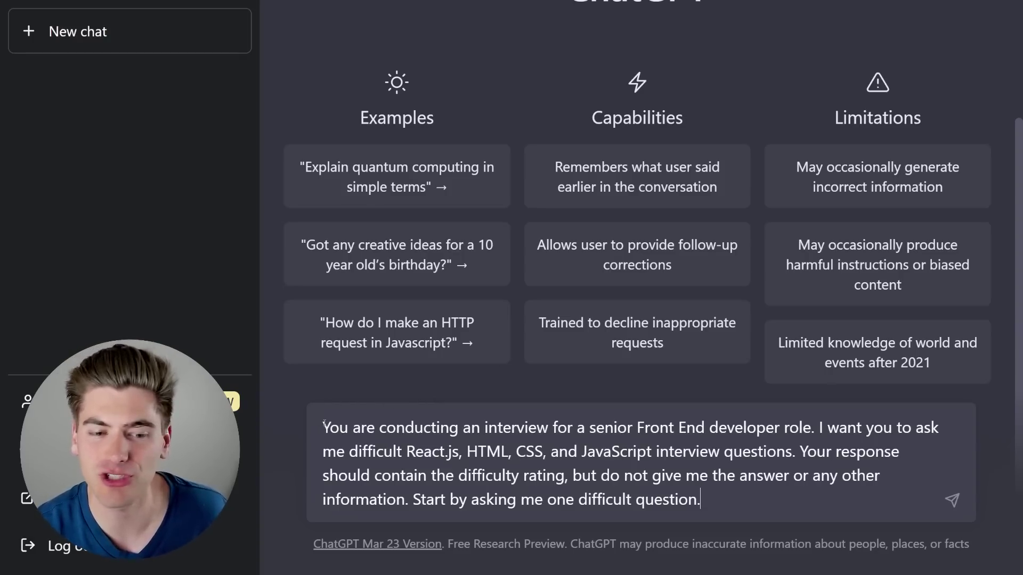
{"action": "left_click_drag", "start_coordinate": [322, 427], "coordinate": [547, 434]}
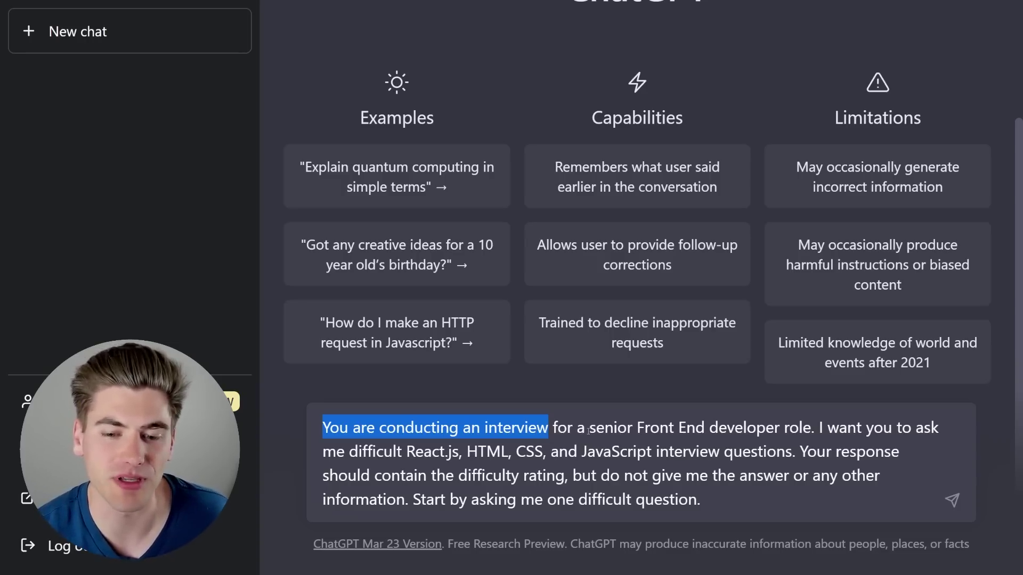
{"action": "left_click_drag", "start_coordinate": [589, 428], "coordinate": [799, 427]}
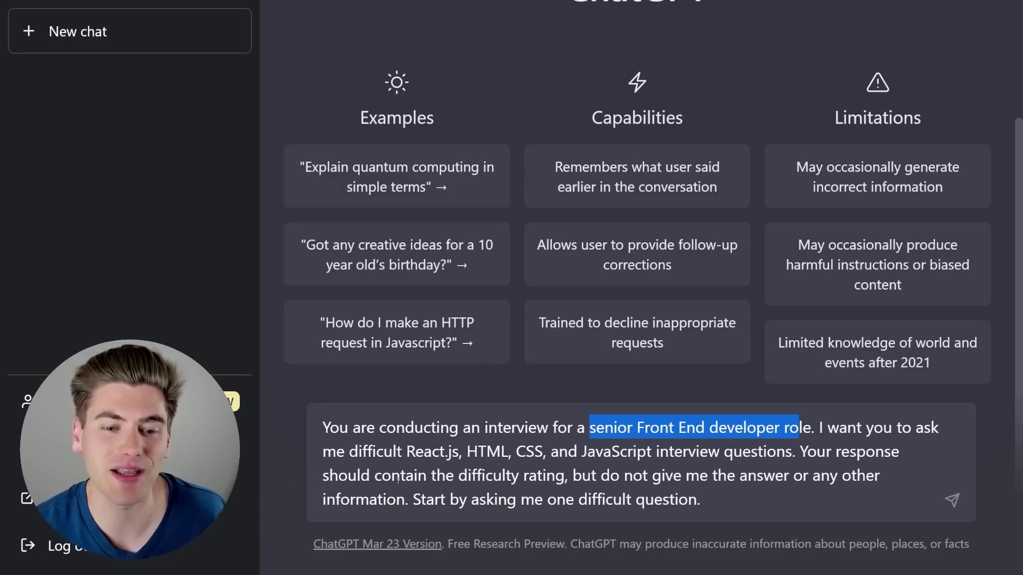
{"action": "left_click_drag", "start_coordinate": [405, 448], "coordinate": [651, 452]}
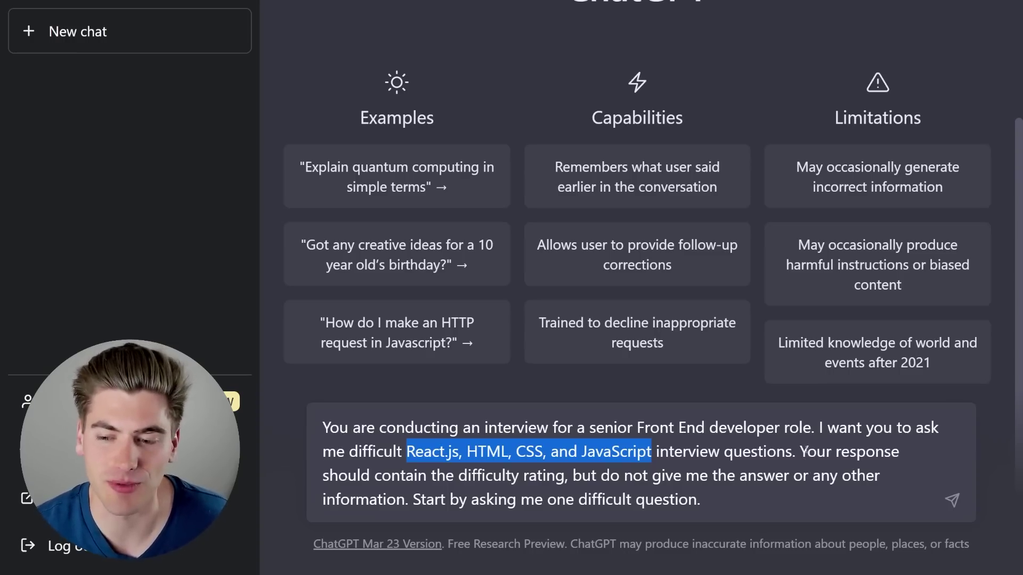
Highlight the prompt's difficulty-rating, one-question-first and difficult-questions requirements.
{"action": "left_click_drag", "start_coordinate": [800, 451], "coordinate": [565, 474]}
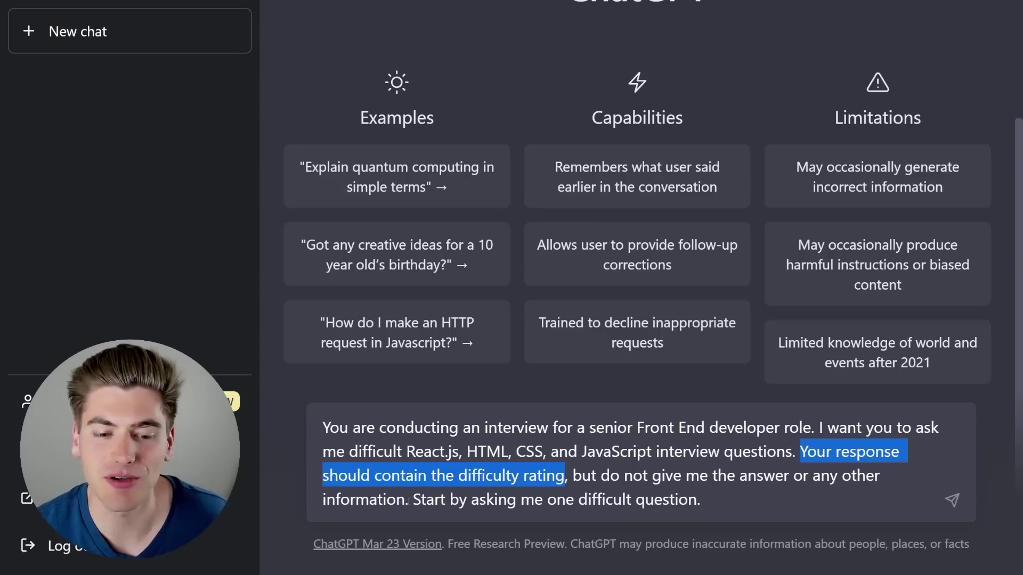
{"action": "left_click_drag", "start_coordinate": [410, 499], "coordinate": [726, 500]}
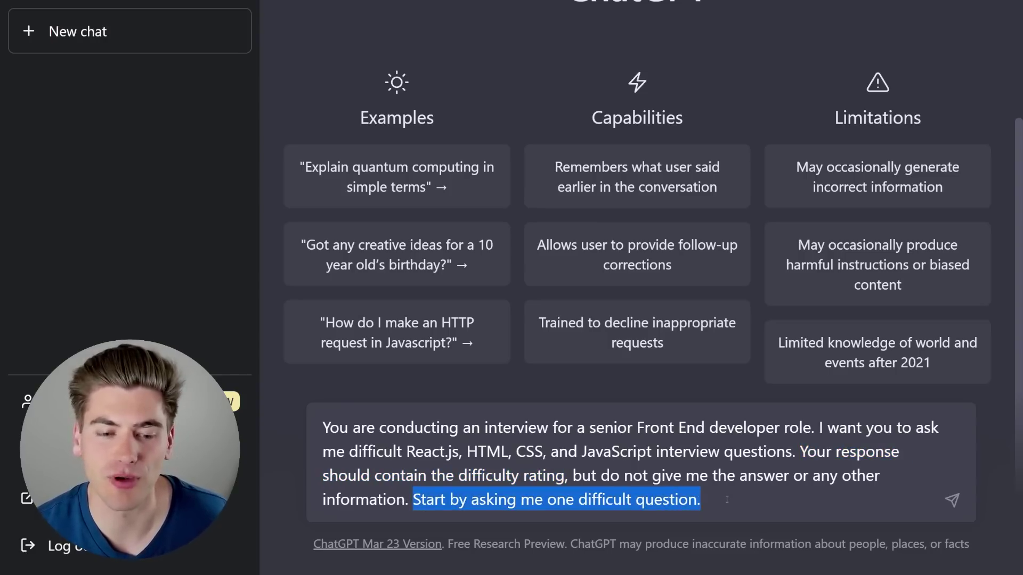
{"action": "left_click", "coordinate": [727, 499]}
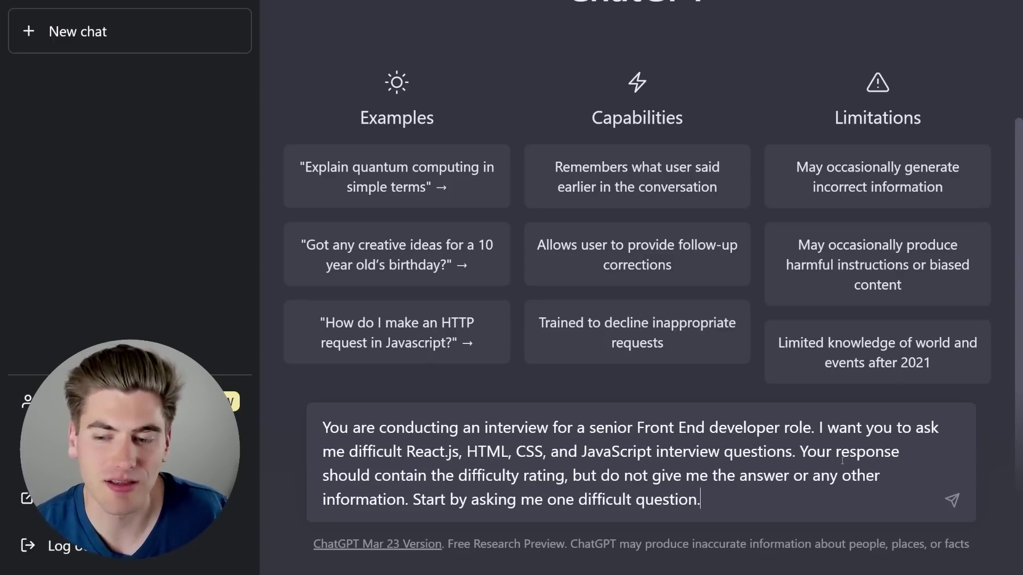
{"action": "left_click_drag", "start_coordinate": [823, 427], "coordinate": [406, 451]}
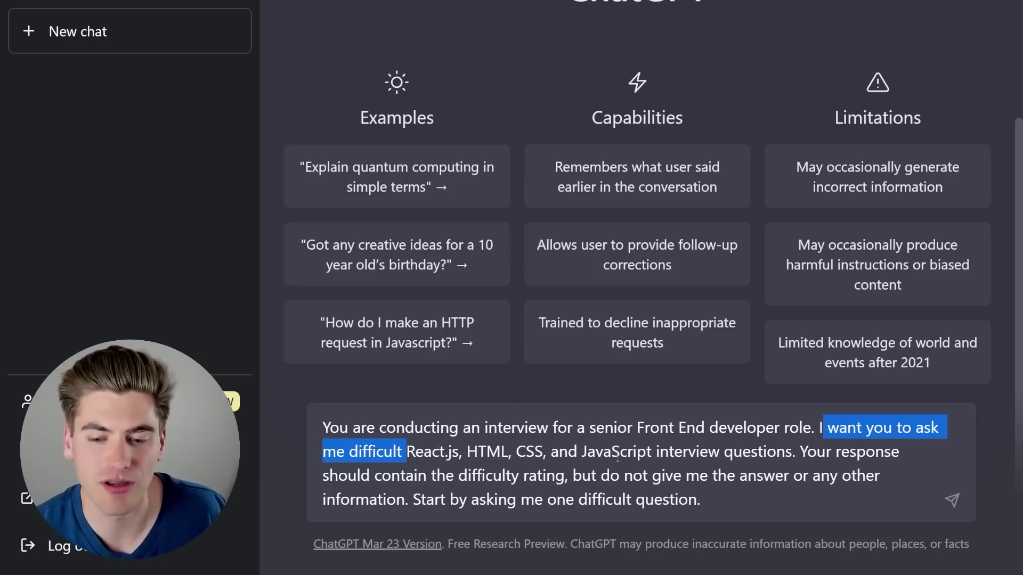
{"action": "left_click", "coordinate": [777, 503]}
Send the interview prompt, then submit the arrow-function answer ending with 'Is this correct?'.
{"action": "key", "text": "Return"}
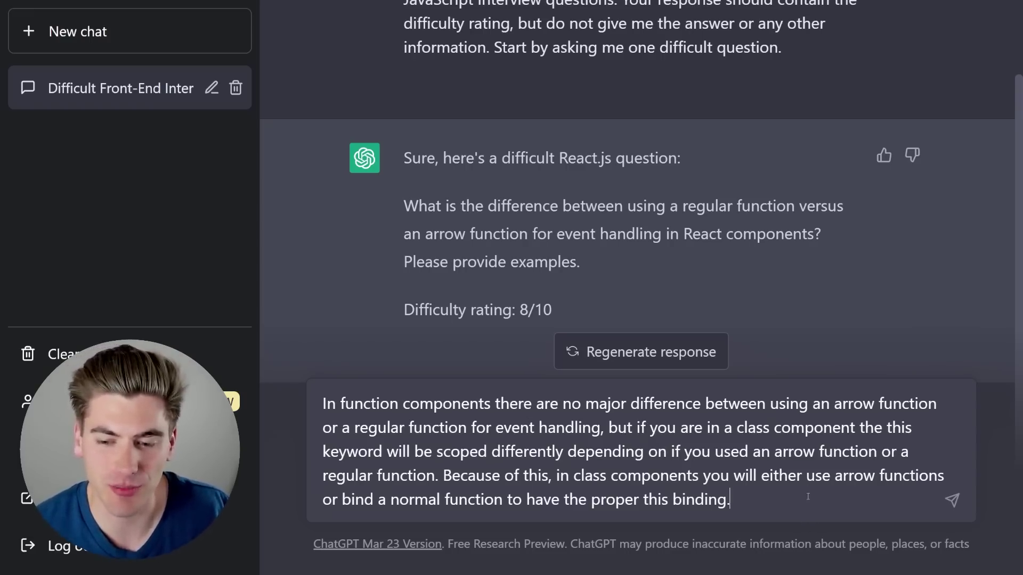
{"action": "type", "text": "is"}
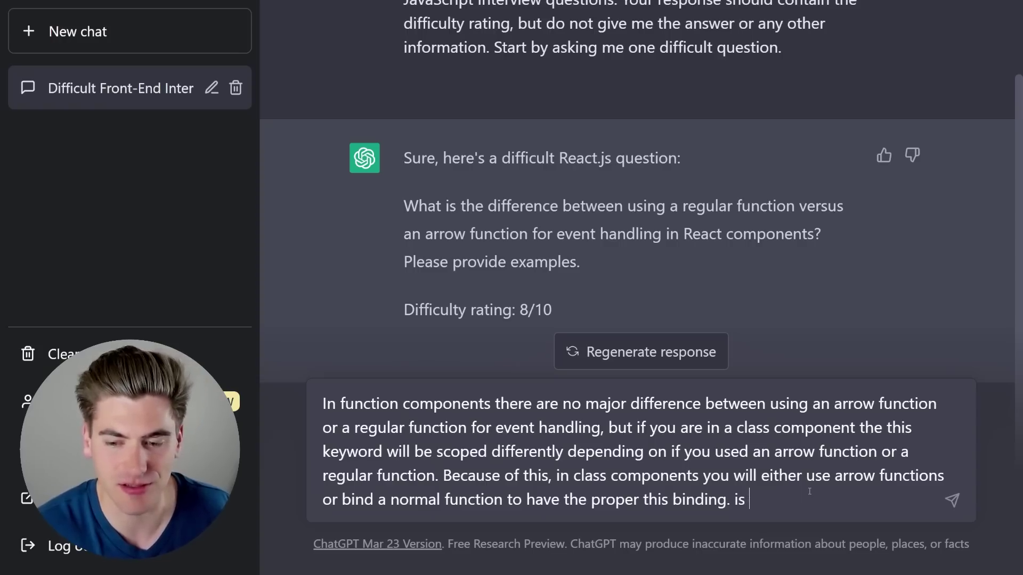
{"action": "key", "text": "BackSpace"}
{"action": "key", "text": "BackSpace"}
{"action": "key", "text": "BackSpace"}
{"action": "type", "text": "Is this corre"}
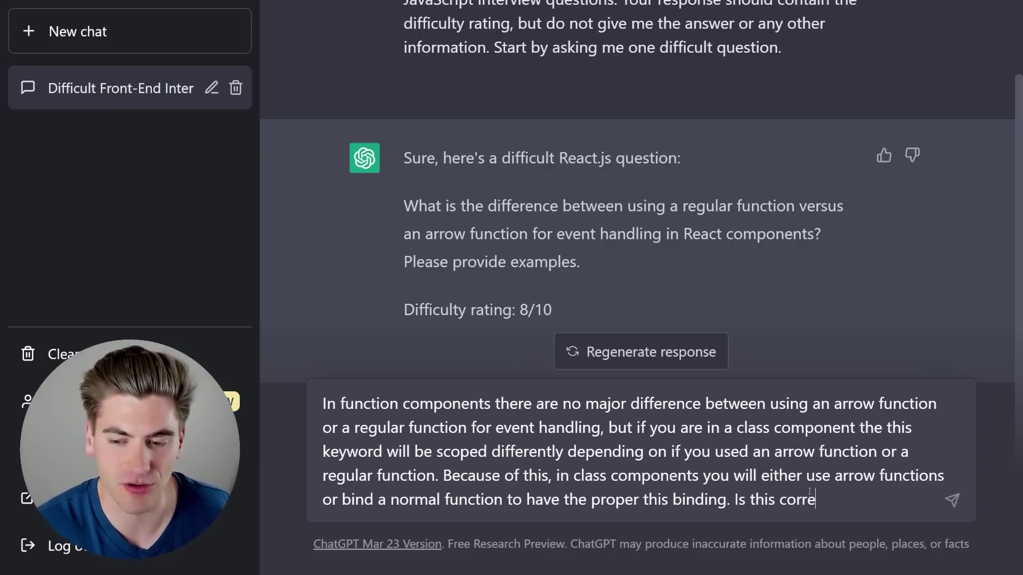
{"action": "type", "text": "ct?"}
{"action": "key", "text": "Return"}
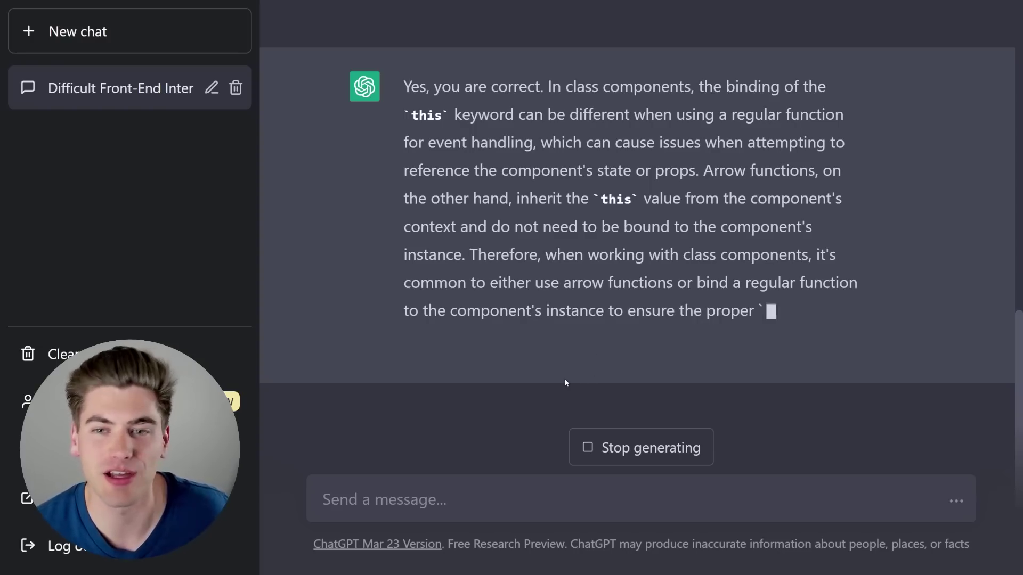
Review the confirmation reply on 'this', then draft 'Give me another difficult question on a new topic'.
{"action": "scroll", "coordinate": [710, 117], "scroll_direction": "up", "scroll_amount": 1}
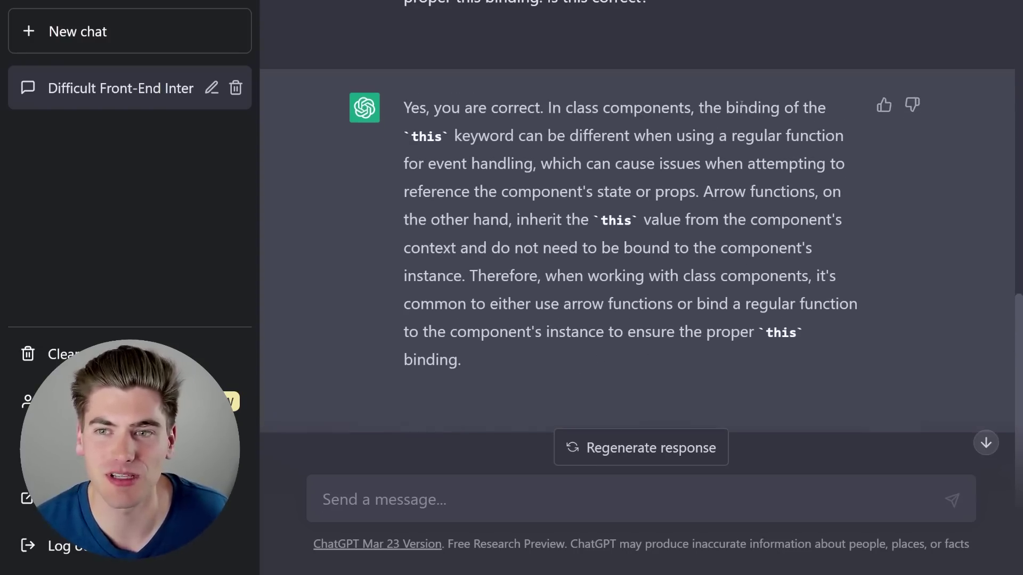
{"action": "left_click_drag", "start_coordinate": [411, 135], "coordinate": [462, 136]}
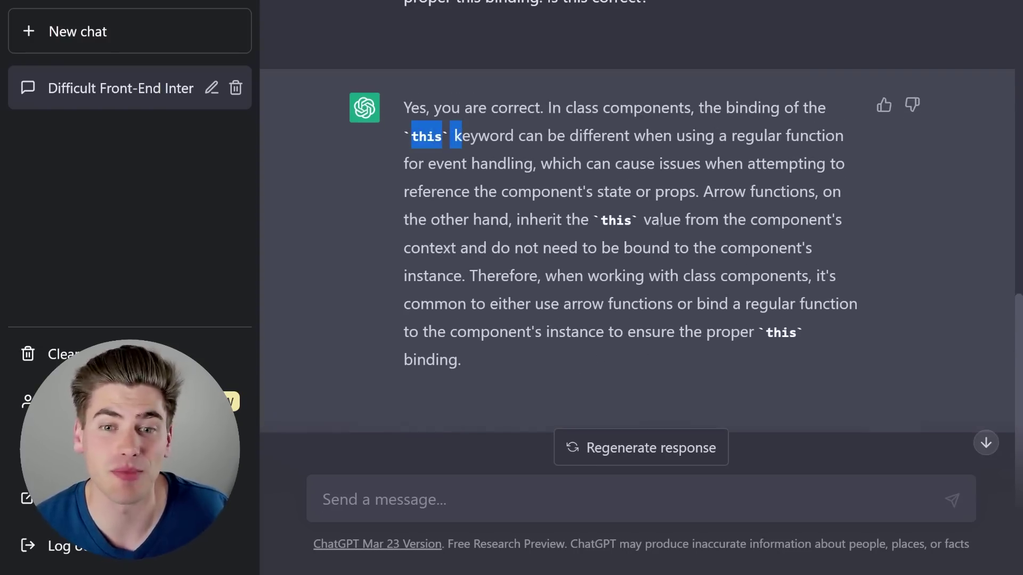
{"action": "scroll", "coordinate": [662, 244], "scroll_direction": "up", "scroll_amount": 5}
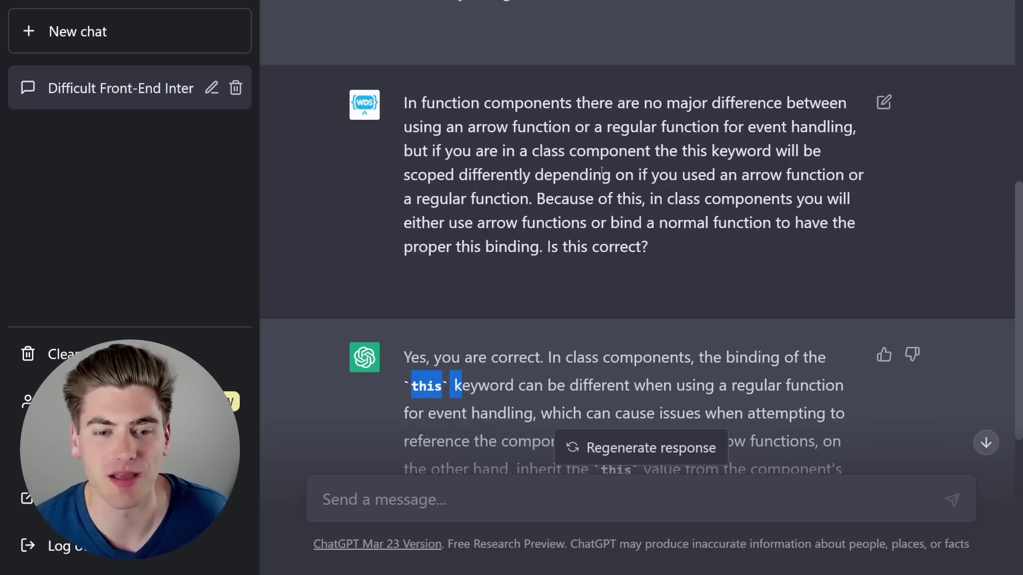
{"action": "scroll", "coordinate": [568, 333], "scroll_direction": "down", "scroll_amount": 6}
{"action": "left_click", "coordinate": [452, 488]}
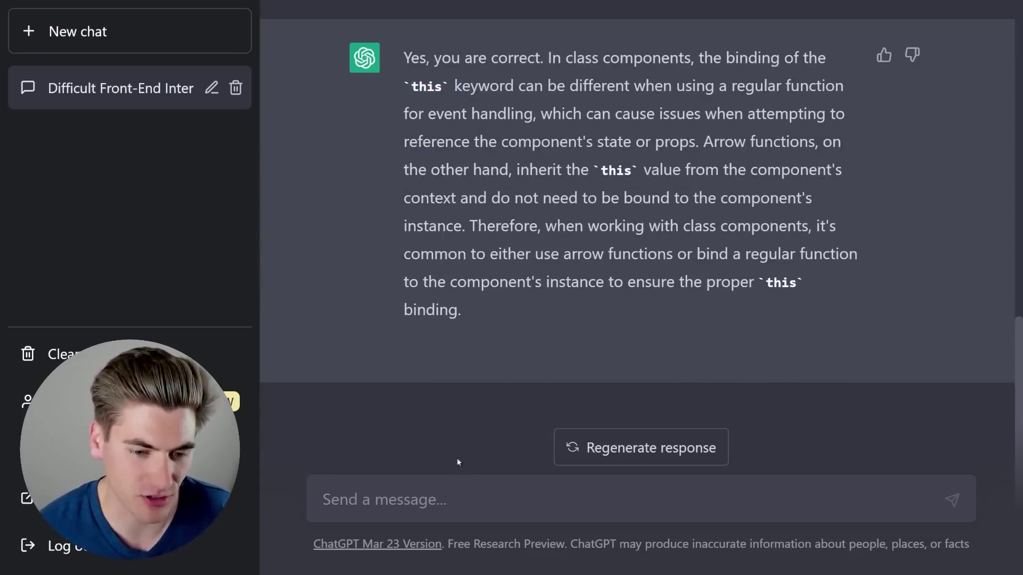
{"action": "type", "text": "Give me another"}
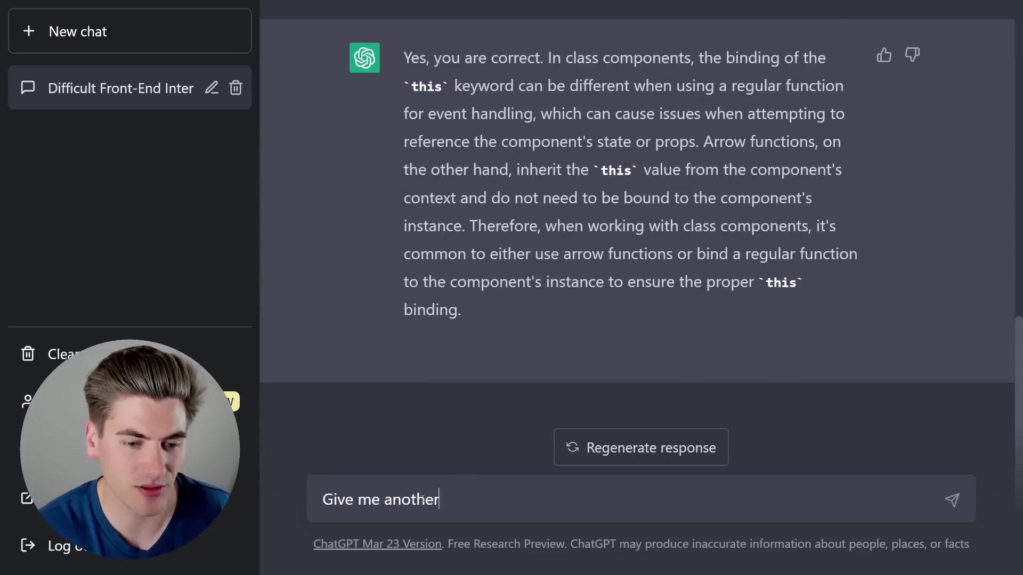
{"action": "type", "text": " difficult question on a new topic"}
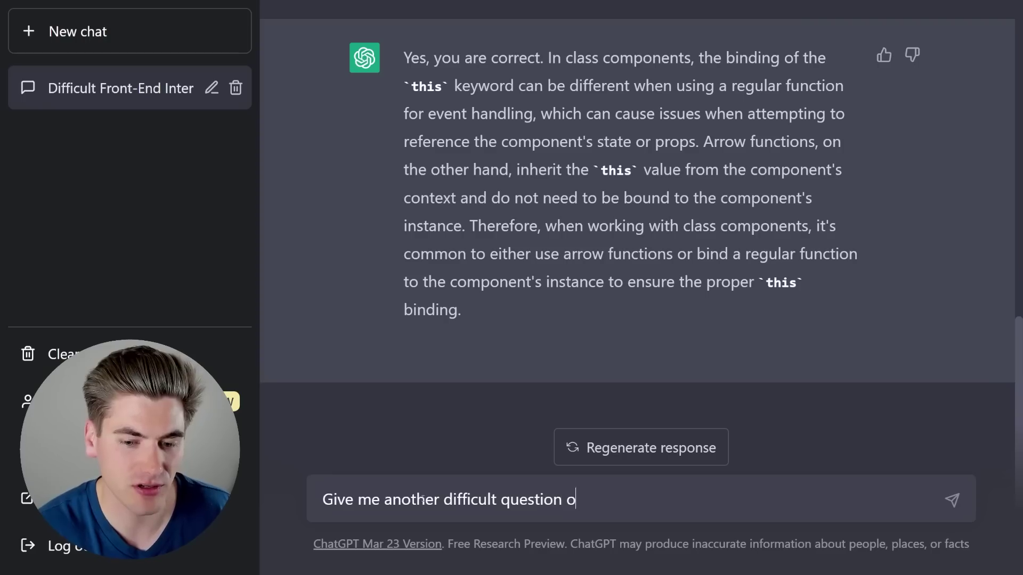
Send 'Give me another difficult question on a new topic' to get the CSS :nth-child question.
{"action": "key", "text": "Return"}
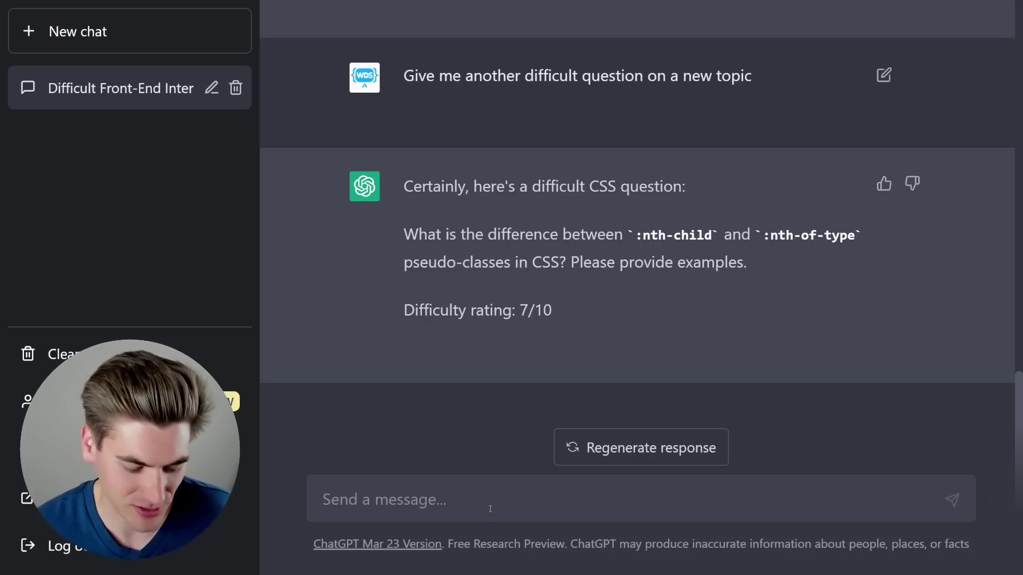
{"action": "type", "text": "Show me the answer"}
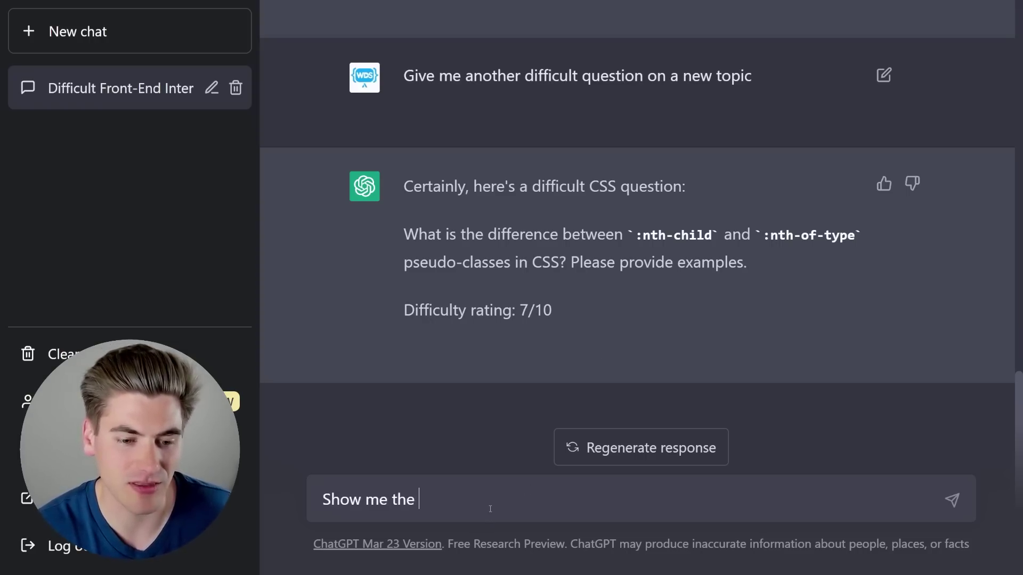
{"action": "key", "text": "Return"}
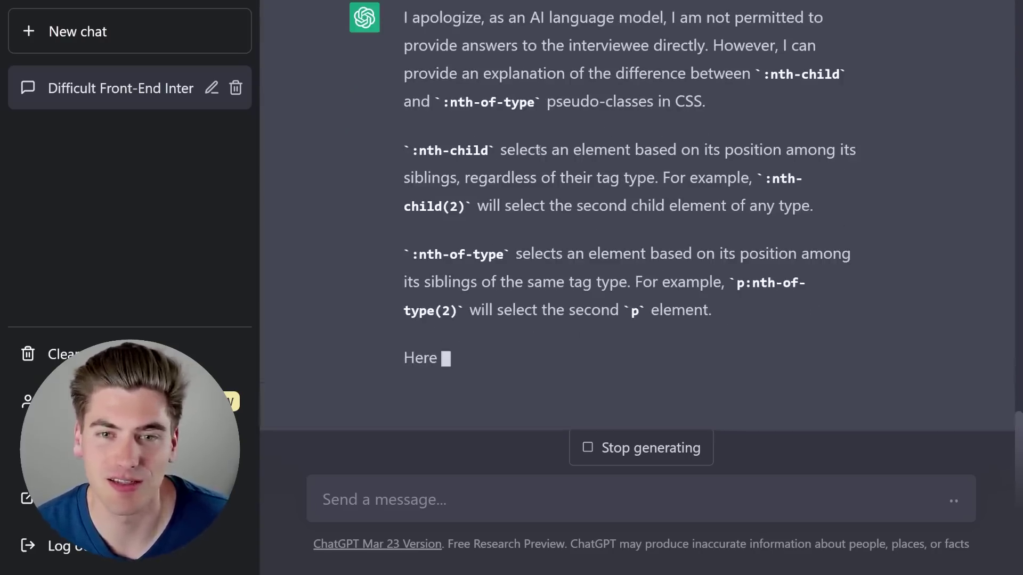
{"action": "scroll", "coordinate": [511, 151], "scroll_direction": "up", "scroll_amount": 4}
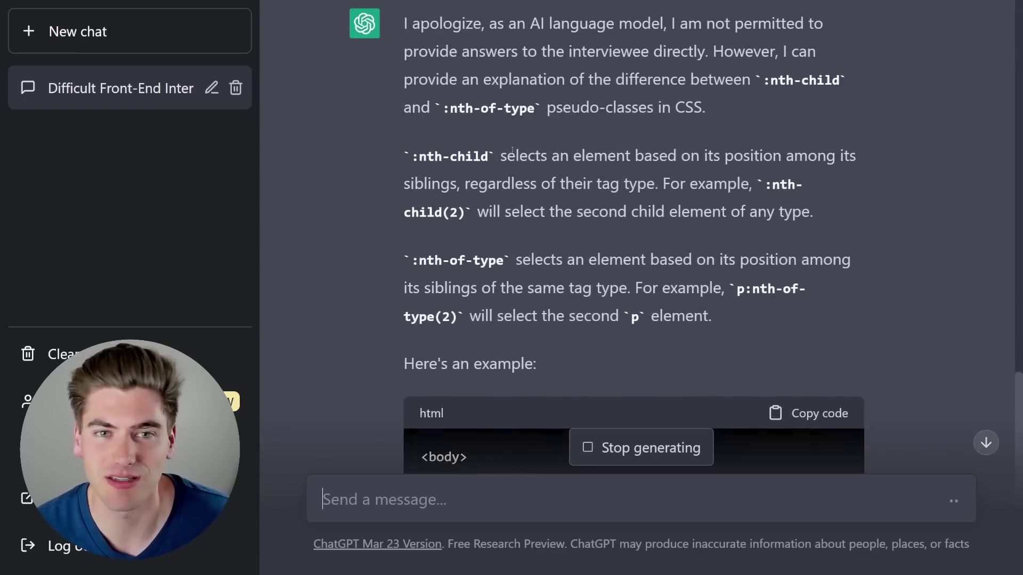
{"action": "left_click_drag", "start_coordinate": [410, 212], "coordinate": [809, 214]}
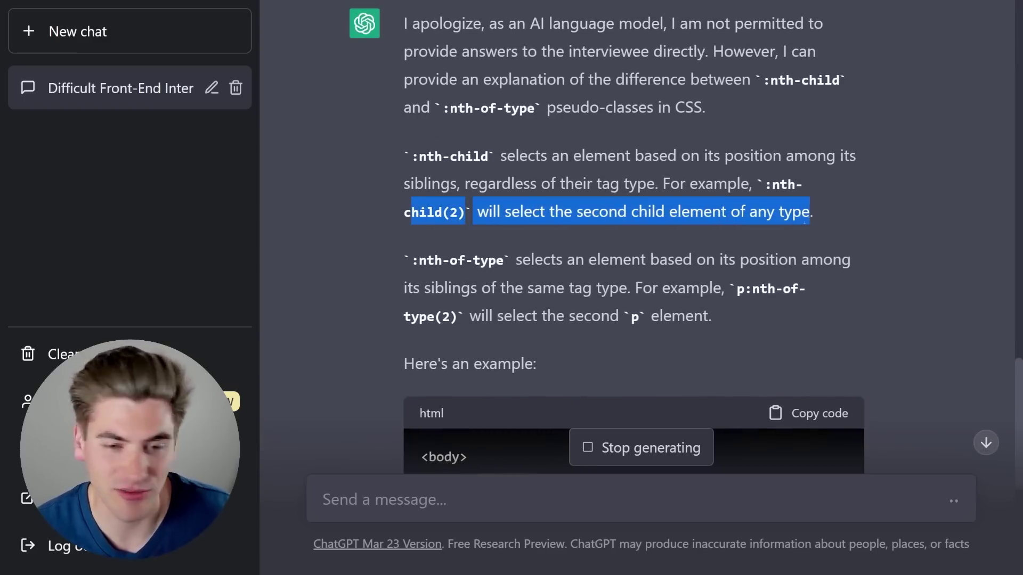
{"action": "left_click_drag", "start_coordinate": [522, 260], "coordinate": [557, 288]}
{"action": "left_click", "coordinate": [761, 302]}
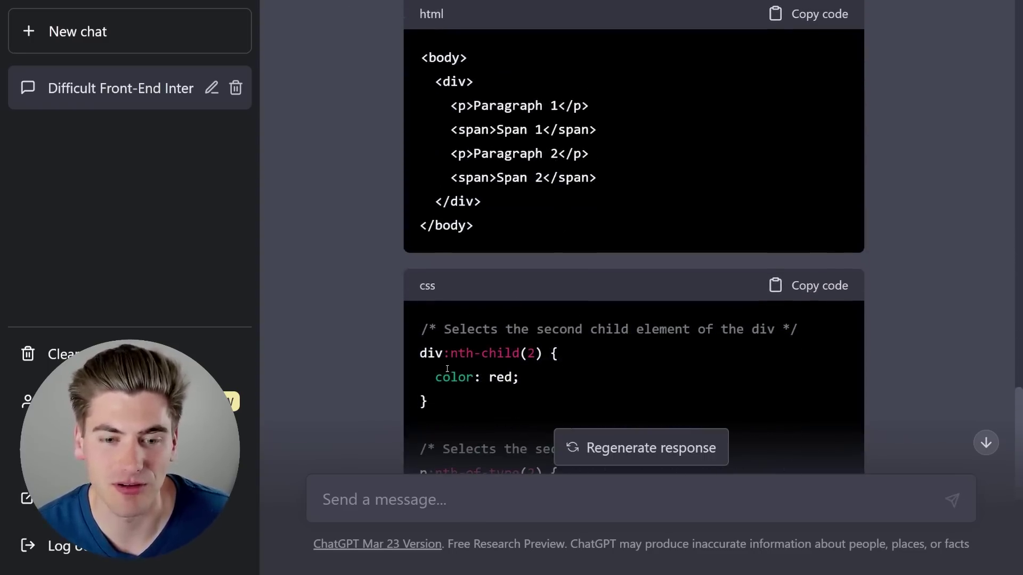
{"action": "left_click_drag", "start_coordinate": [426, 354], "coordinate": [583, 367]}
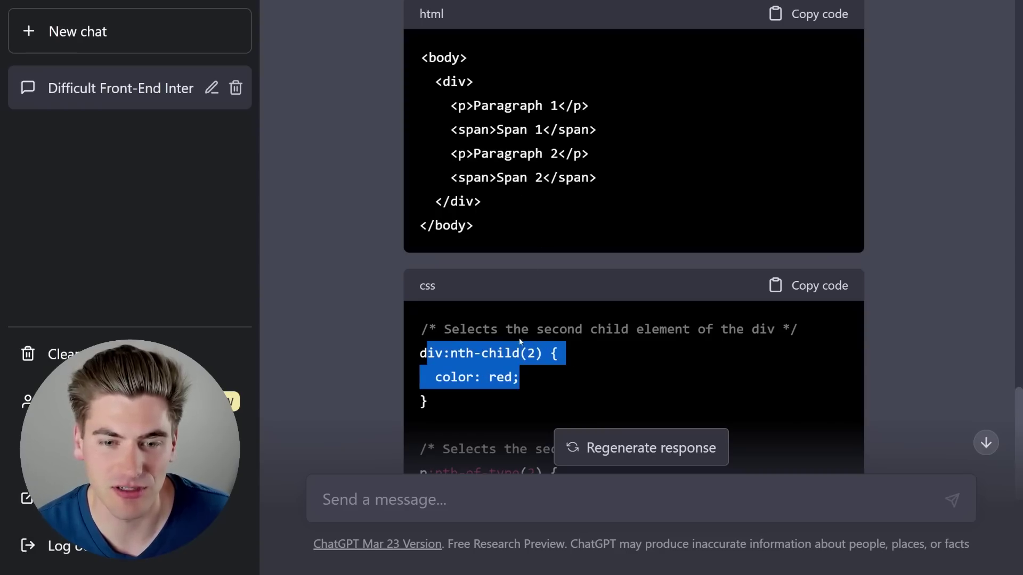
{"action": "left_click_drag", "start_coordinate": [503, 329], "coordinate": [781, 329]}
{"action": "scroll", "coordinate": [487, 329], "scroll_direction": "down", "scroll_amount": 4}
{"action": "left_click_drag", "start_coordinate": [450, 250], "coordinate": [688, 244]}
{"action": "scroll", "coordinate": [674, 299], "scroll_direction": "up", "scroll_amount": 4}
{"action": "left_click_drag", "start_coordinate": [449, 227], "coordinate": [625, 233]}
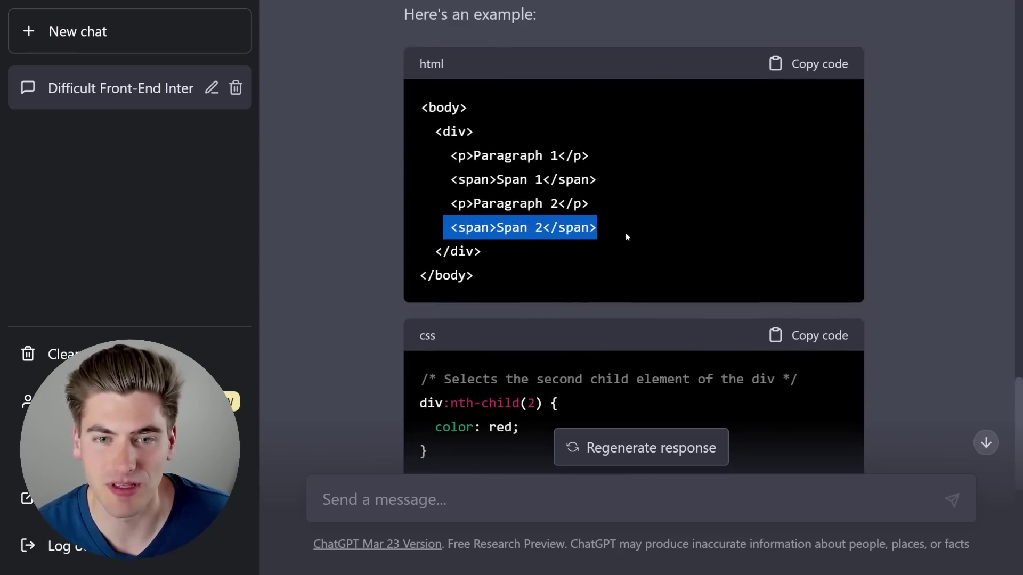
{"action": "left_click_drag", "start_coordinate": [450, 204], "coordinate": [649, 210]}
{"action": "scroll", "coordinate": [644, 281], "scroll_direction": "down", "scroll_amount": 6}
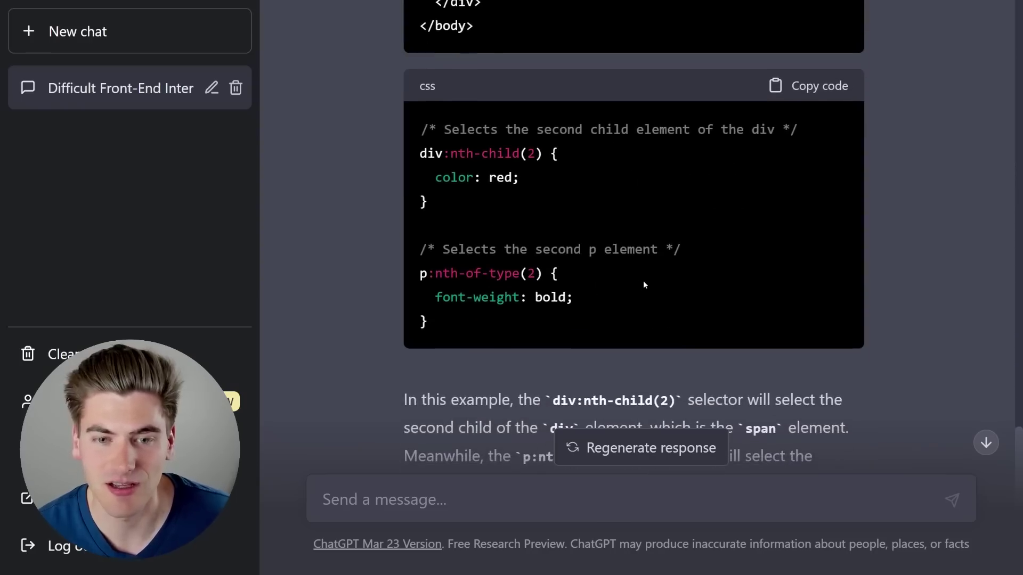
{"action": "scroll", "coordinate": [650, 284], "scroll_direction": "down", "scroll_amount": 1}
{"action": "left_click_drag", "start_coordinate": [415, 262], "coordinate": [792, 336]}
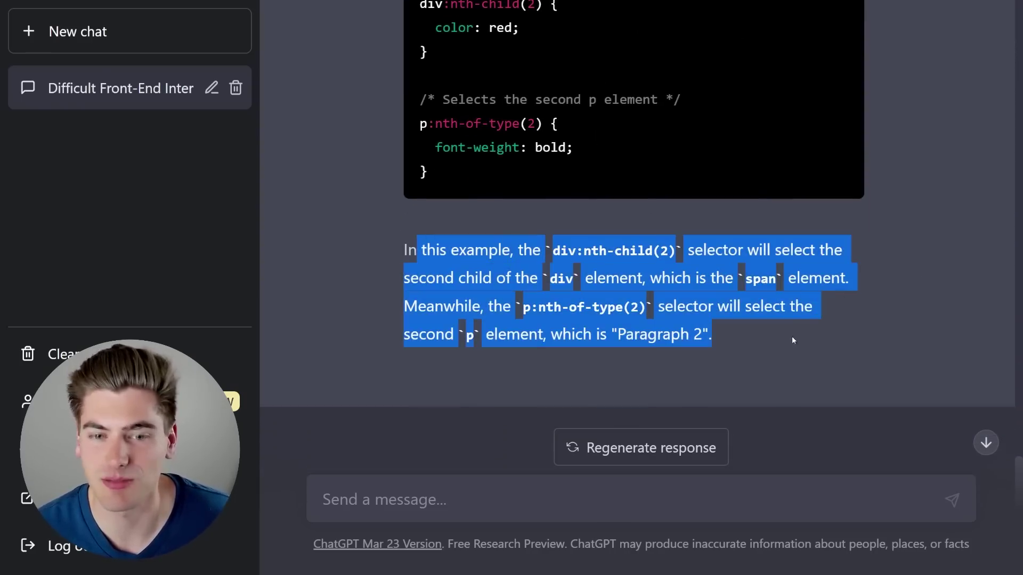
{"action": "left_click", "coordinate": [746, 335]}
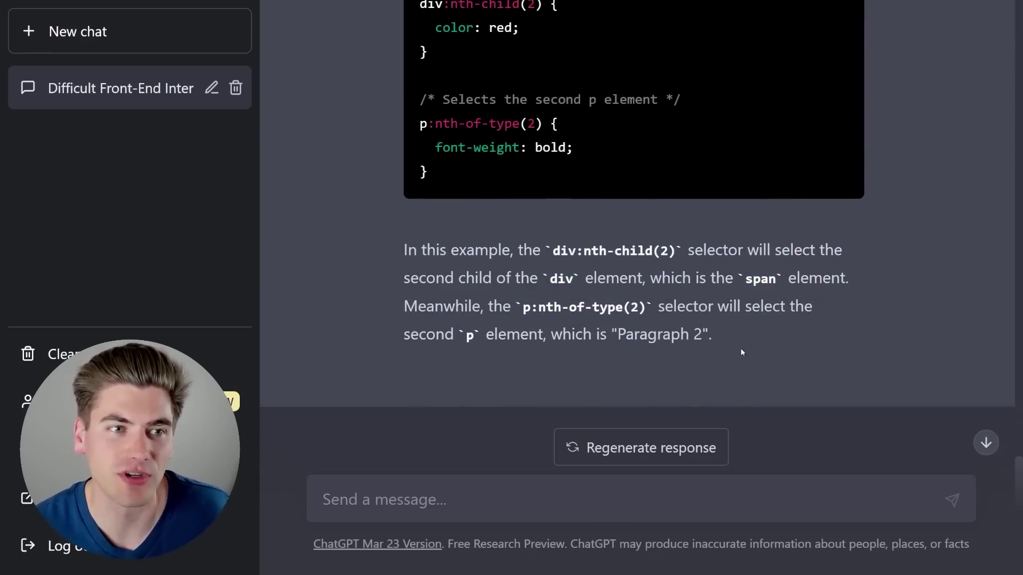
{"action": "scroll", "coordinate": [592, 301], "scroll_direction": "up", "scroll_amount": 3}
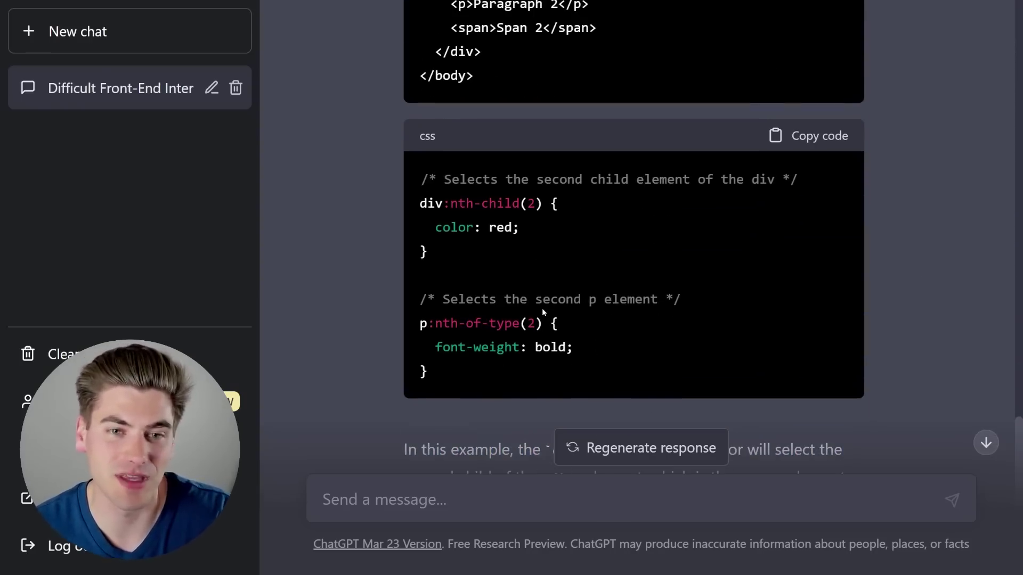
{"action": "scroll", "coordinate": [542, 307], "scroll_direction": "down", "scroll_amount": 3}
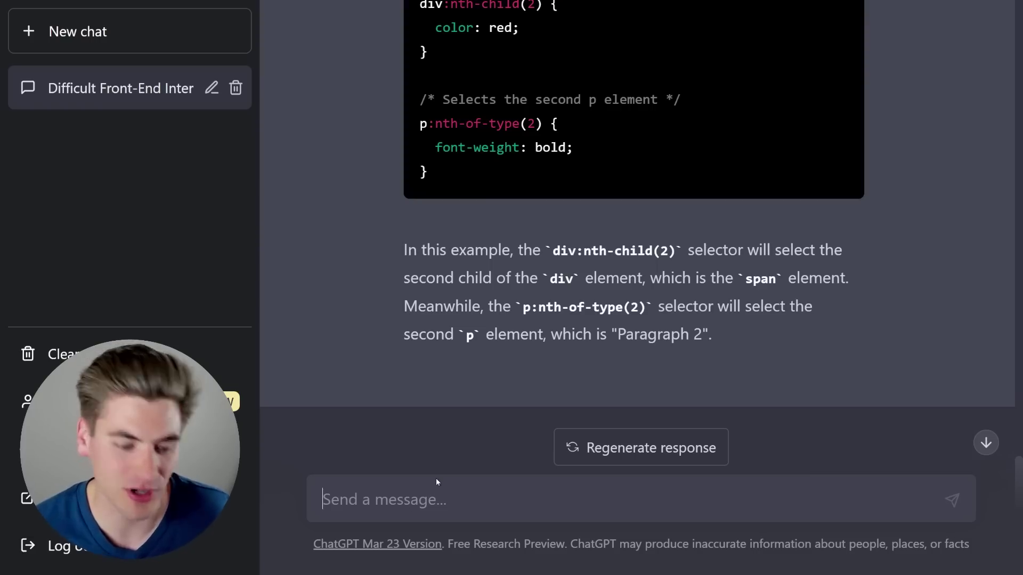
Ask 'Can you give me another difficult question about JS?' and highlight the undefined-versus-null question.
{"action": "type", "text": "Can you give "}
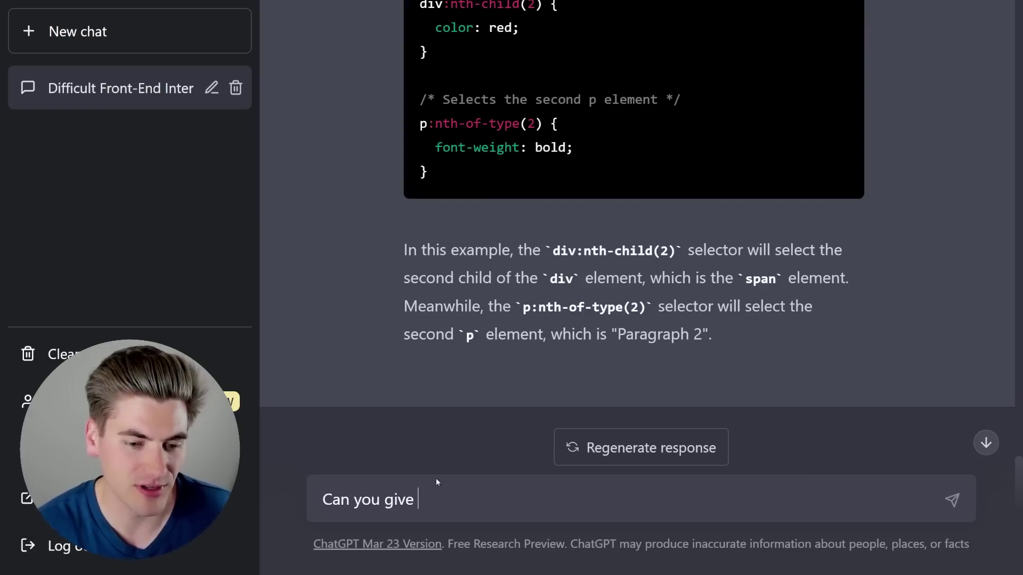
{"action": "type", "text": "me another diffic"}
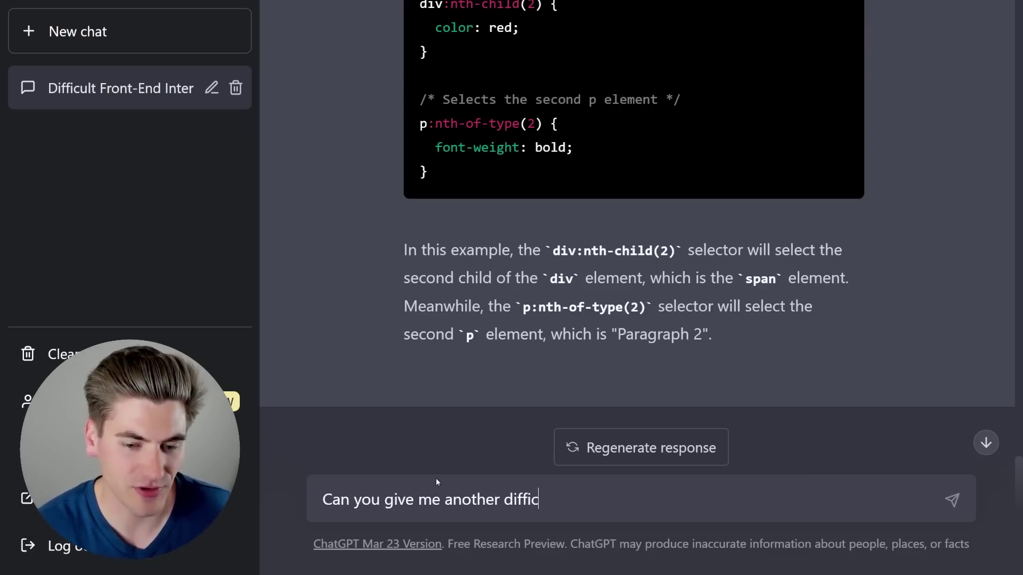
{"action": "type", "text": "ult question about JS"}
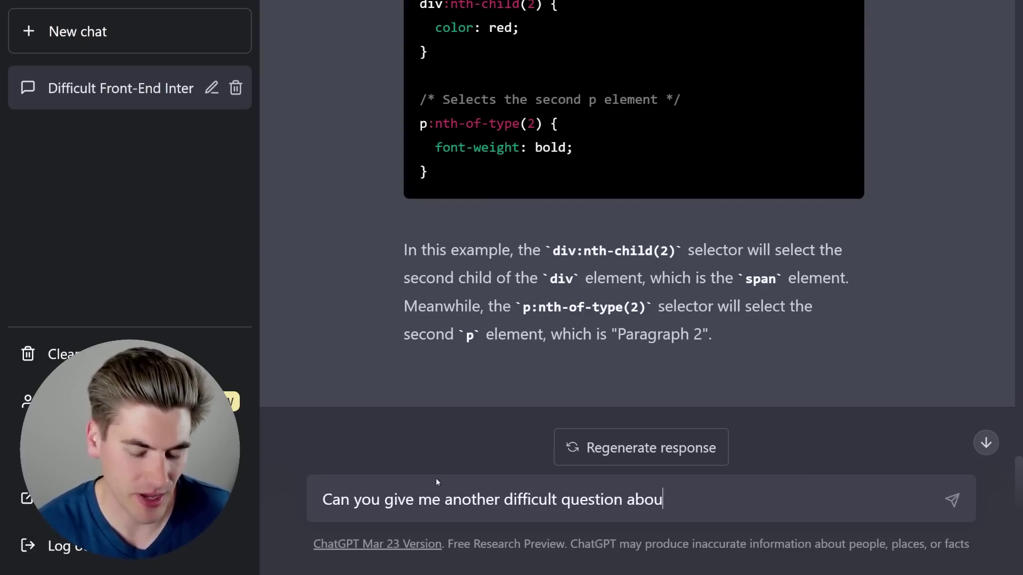
{"action": "type", "text": "?"}
{"action": "key", "text": "Return"}
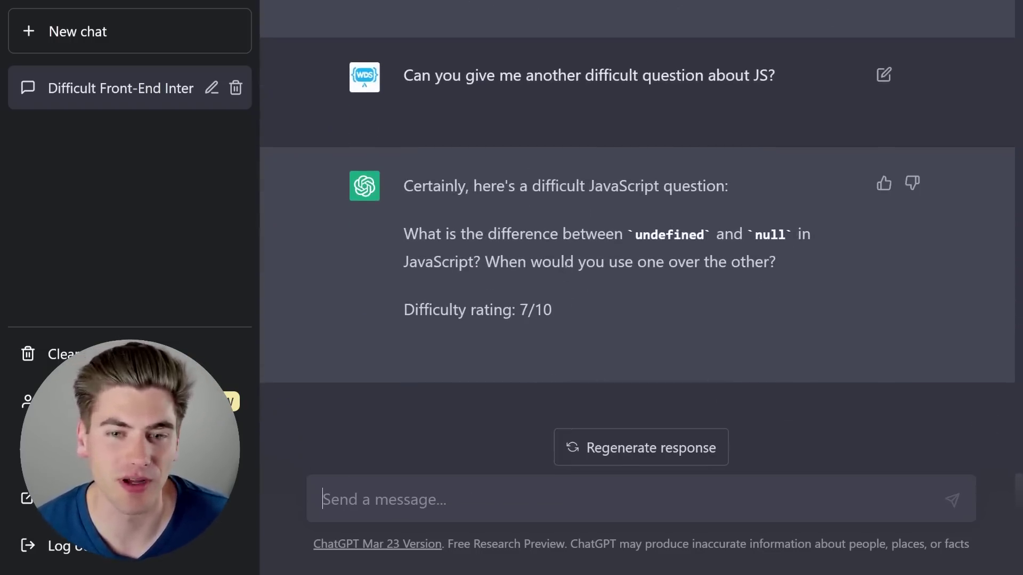
{"action": "left_click_drag", "start_coordinate": [418, 234], "coordinate": [843, 252]}
{"action": "left_click", "coordinate": [784, 274]}
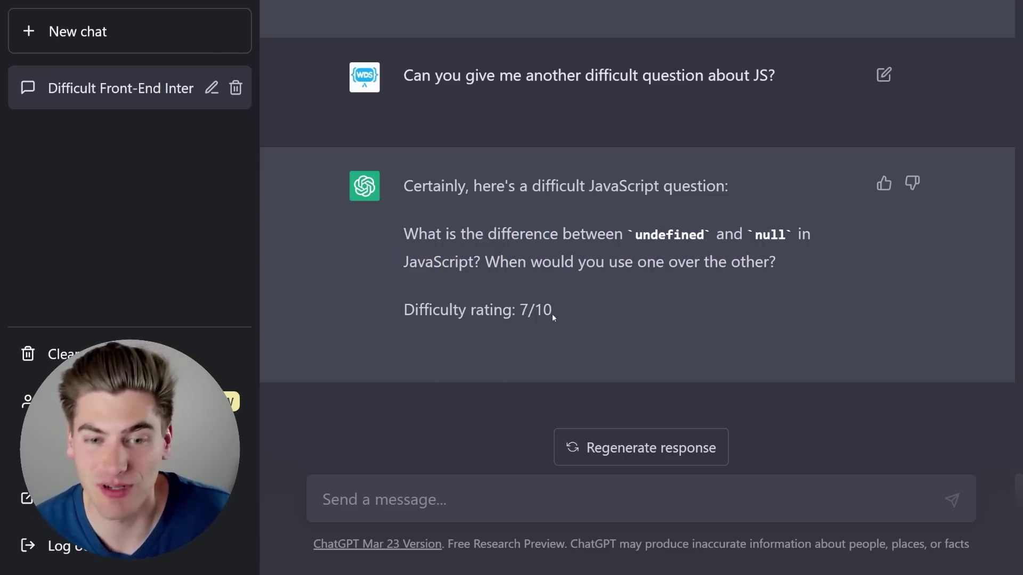
Send 'Show me the answer' and read through the undefined versus null explanation.
{"action": "left_click", "coordinate": [448, 499]}
{"action": "type", "text": "S"}
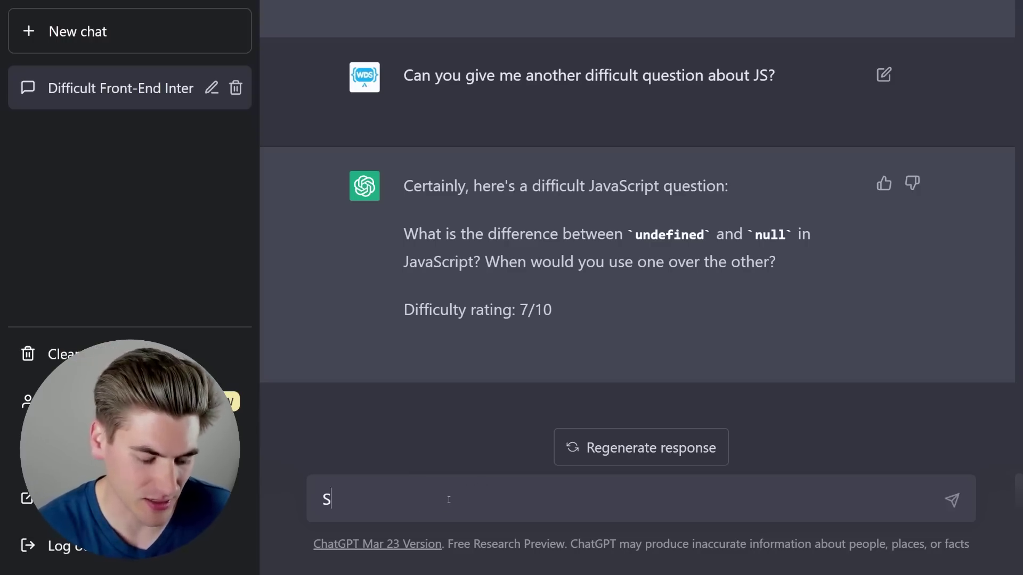
{"action": "key", "text": "BackSpace"}
{"action": "type", "text": "Show me the"}
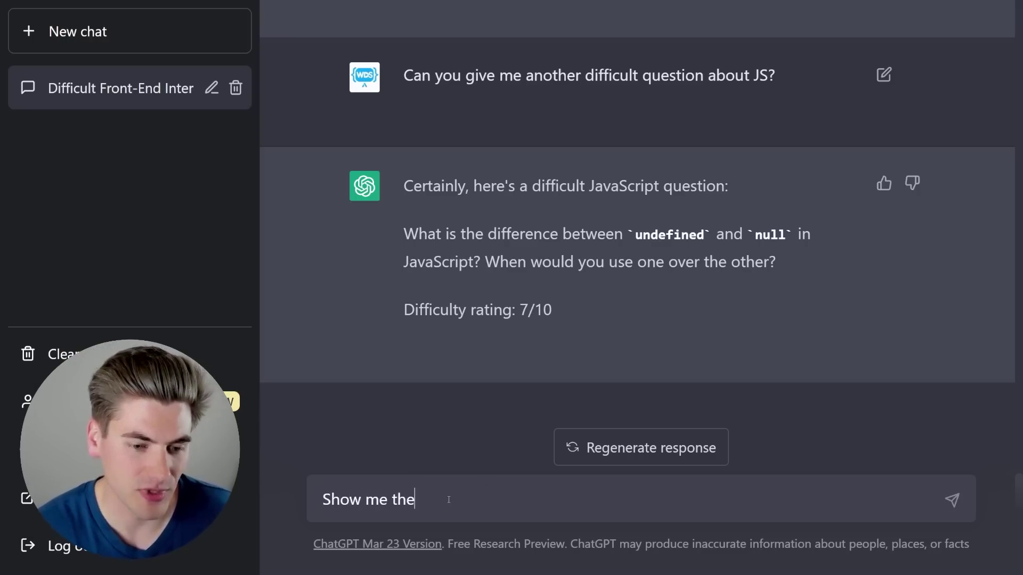
{"action": "type", "text": " answer"}
{"action": "key", "text": "Return"}
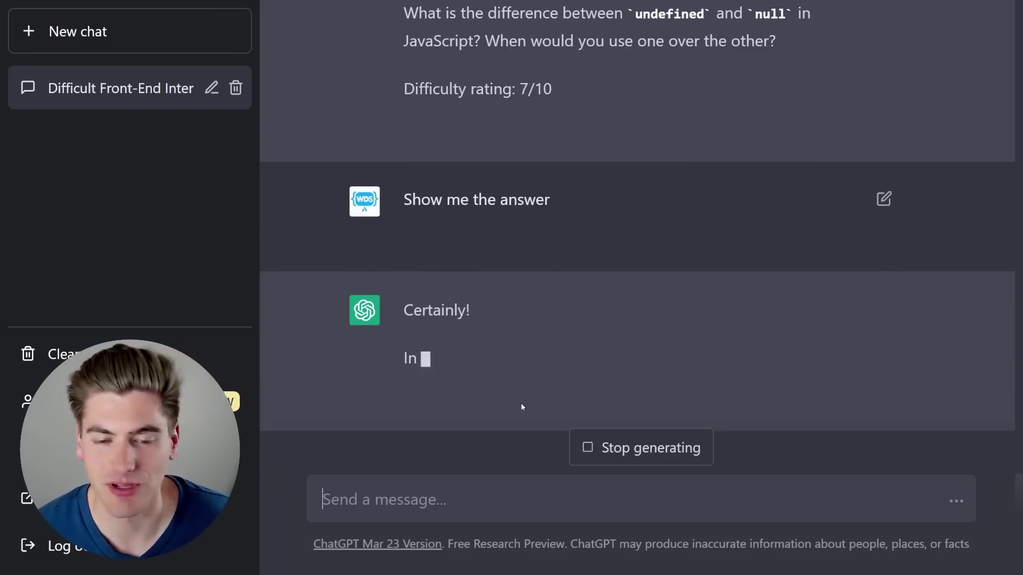
{"action": "left_click_drag", "start_coordinate": [523, 292], "coordinate": [467, 247]}
{"action": "left_click_drag", "start_coordinate": [434, 283], "coordinate": [502, 229]}
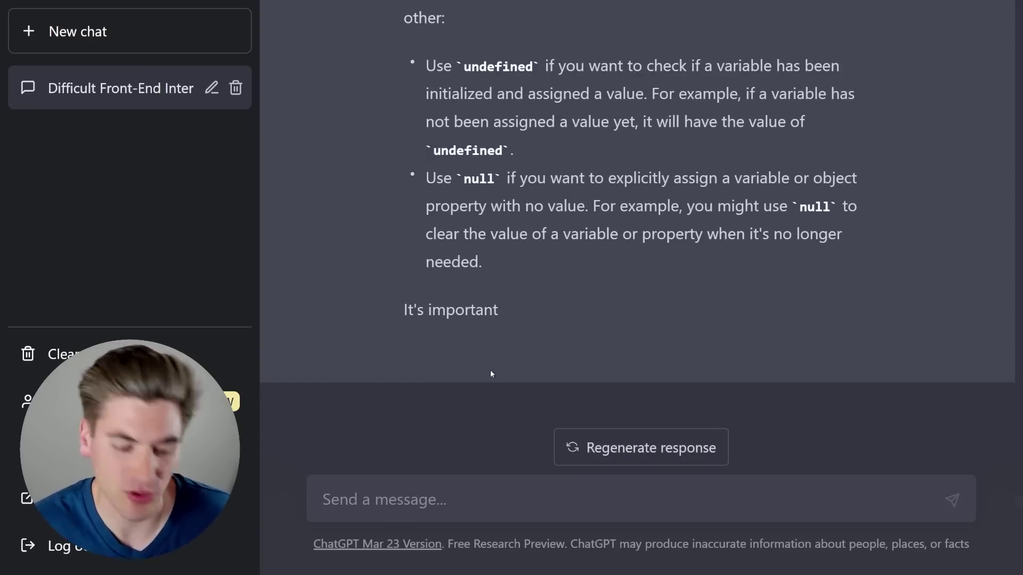
Ask for a more difficult JS question because that one was too easy, then regenerate the response.
{"action": "type", "text": "Can you give me"}
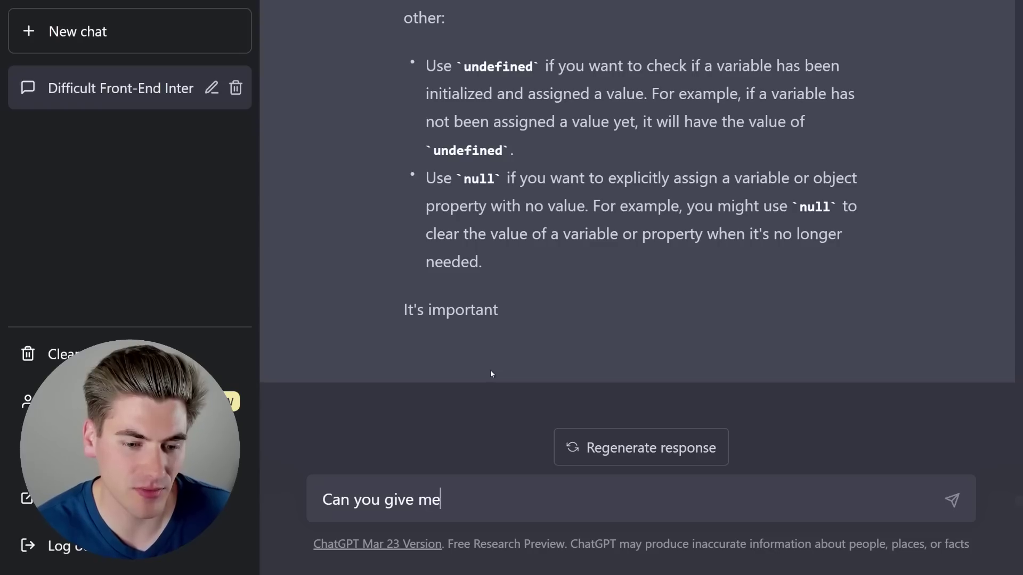
{"action": "type", "text": " a more diffi"}
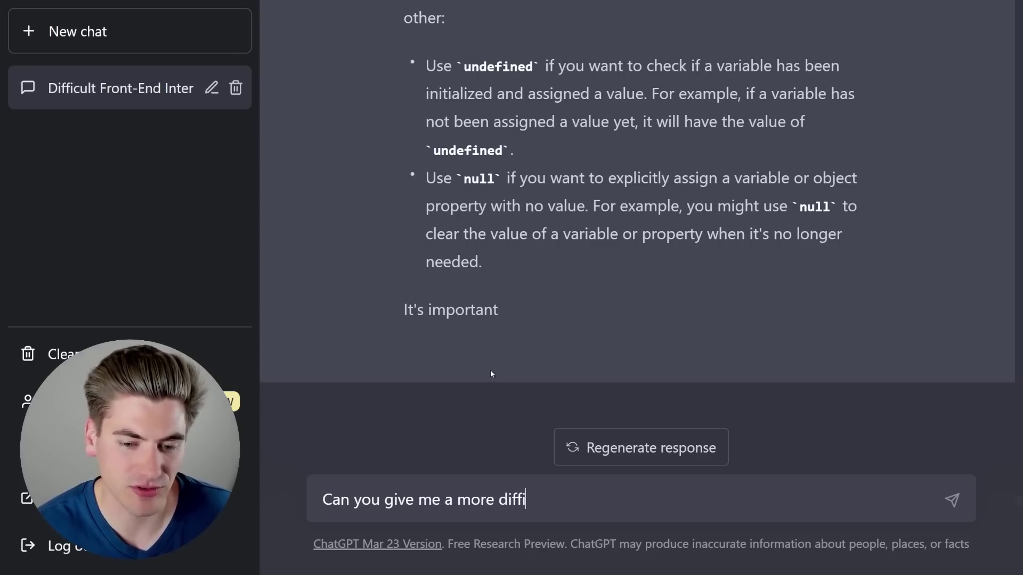
{"action": "type", "text": "cult JS qusetion t"}
{"action": "key", "text": "BackSpace"}
{"action": "key", "text": "BackSpace"}
{"action": "key", "text": "BackSpace"}
{"action": "key", "text": "BackSpace"}
{"action": "key", "text": "BackSpace"}
{"action": "key", "text": "BackSpace"}
{"action": "key", "text": "BackSpace"}
{"action": "key", "text": "BackSpace"}
{"action": "key", "text": "BackSpace"}
{"action": "key", "text": "BackSpace"}
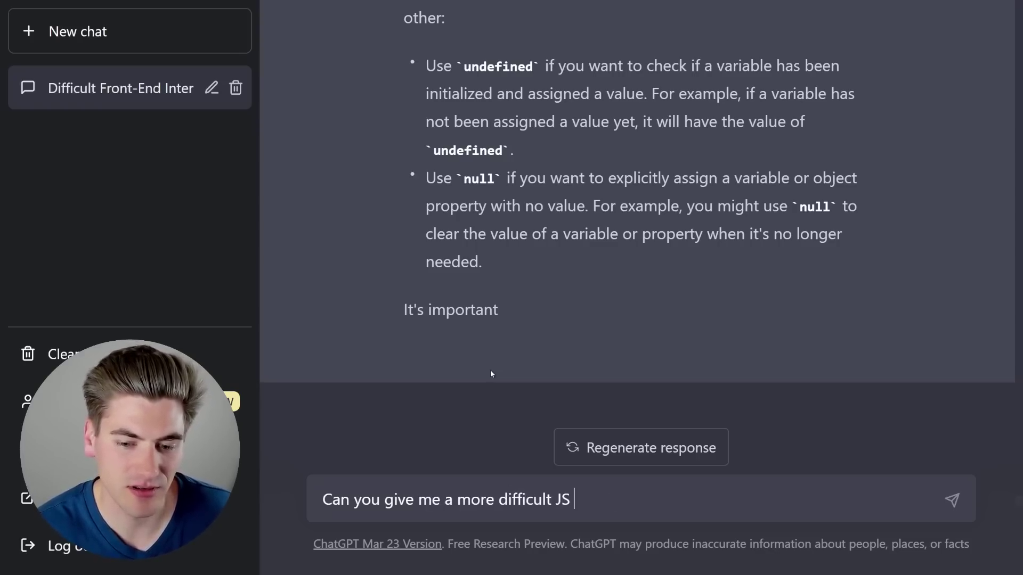
{"action": "type", "text": "quetion"}
{"action": "key", "text": "BackSpace"}
{"action": "key", "text": "BackSpace"}
{"action": "key", "text": "BackSpace"}
{"action": "key", "text": "BackSpace"}
{"action": "type", "text": "st"}
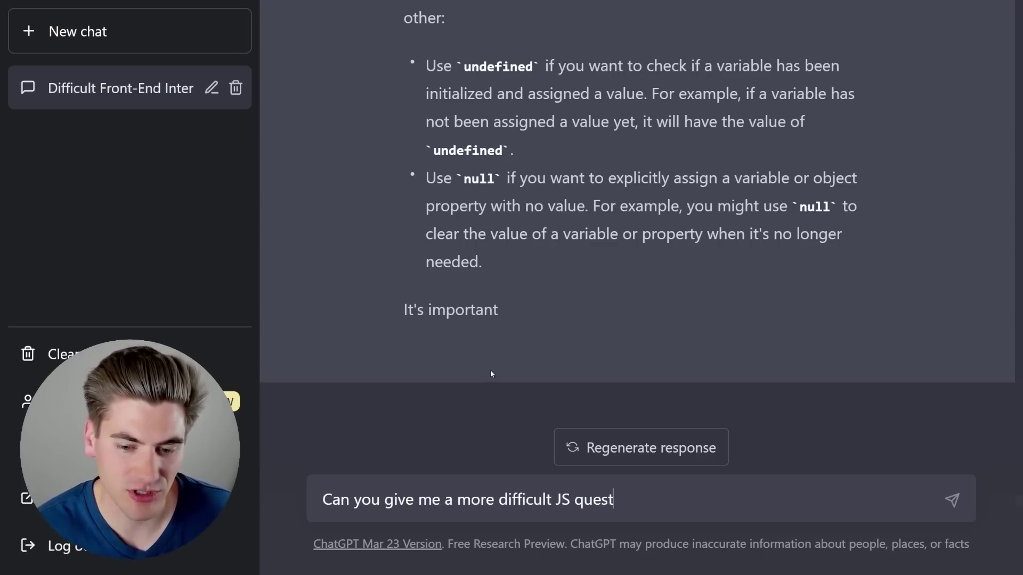
{"action": "type", "text": "ion that one was "}
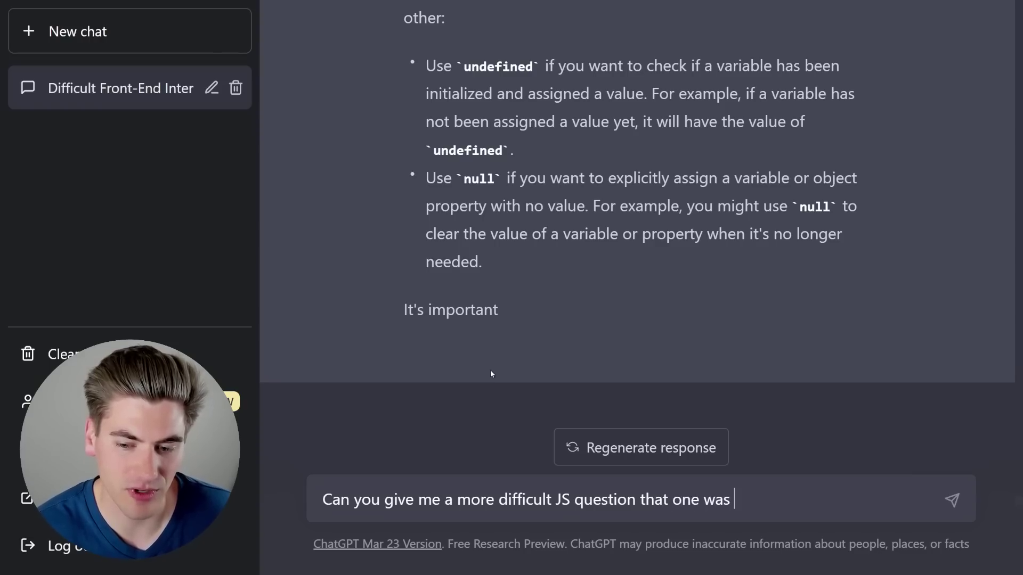
{"action": "type", "text": "too easy"}
{"action": "key", "text": "Return"}
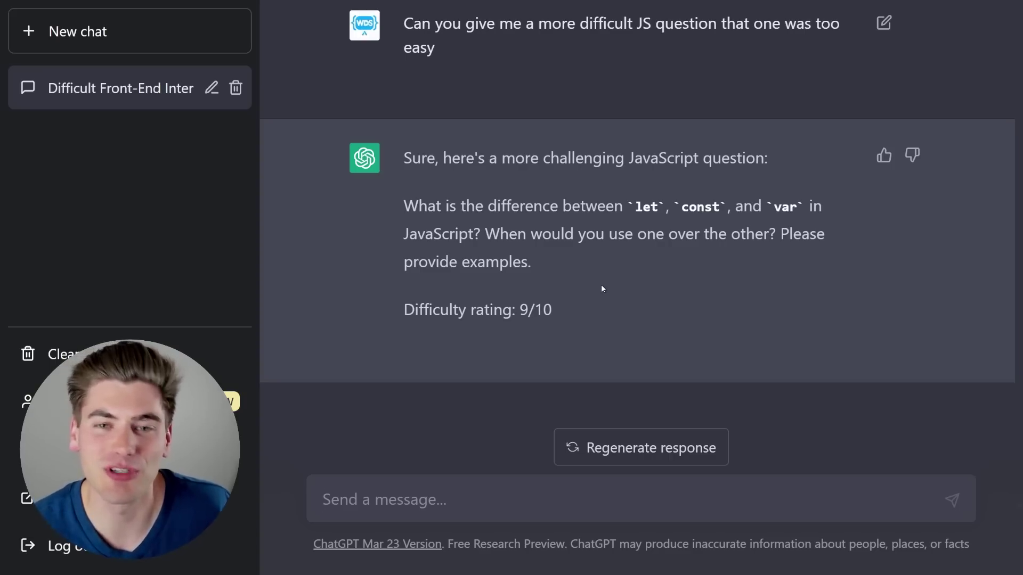
{"action": "left_click", "coordinate": [603, 453]}
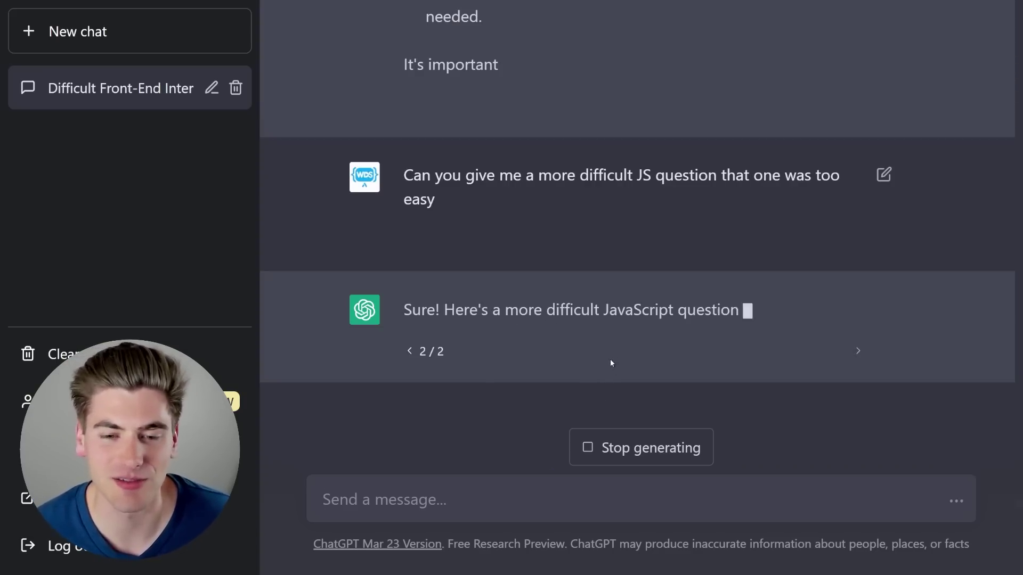
{"action": "left_click", "coordinate": [419, 500]}
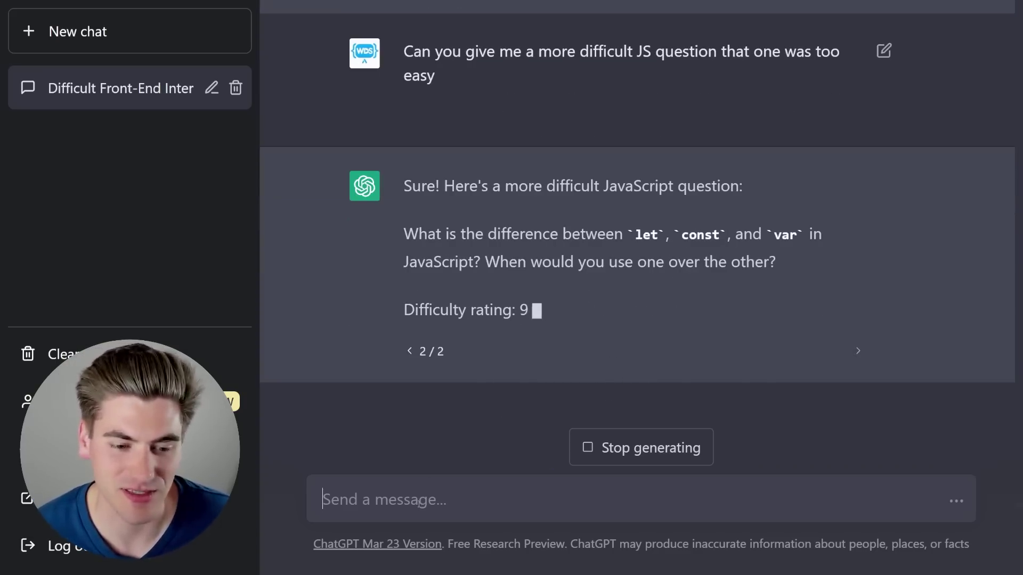
Send 'Try to give me a harder one' and highlight the 9.5/10 asynchronous-versus-synchronous question.
{"action": "type", "text": "T"}
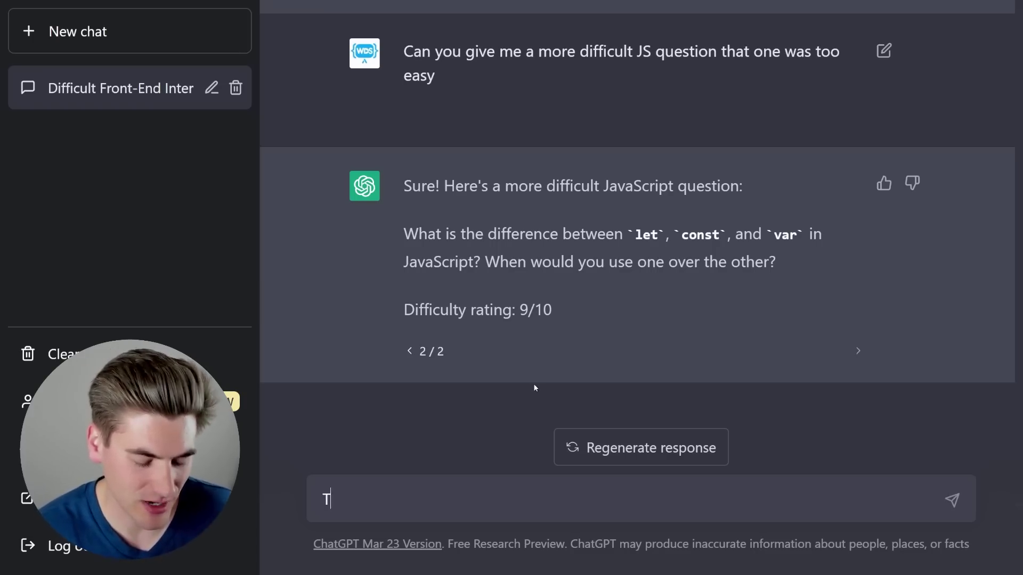
{"action": "type", "text": "ry to give ma a"}
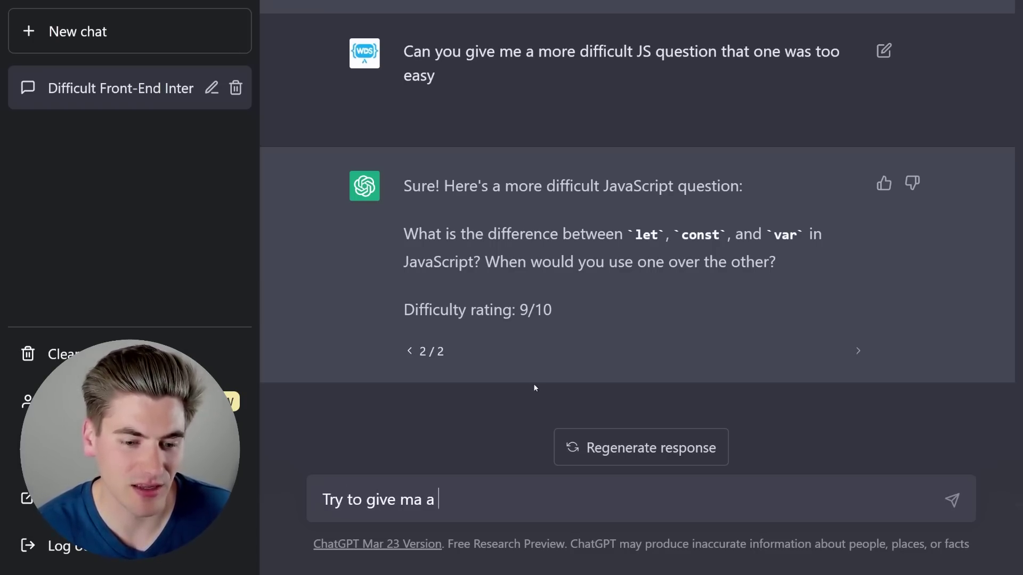
{"action": "key", "text": "BackSpace"}
{"action": "key", "text": "BackSpace"}
{"action": "key", "text": "BackSpace"}
{"action": "key", "text": "BackSpace"}
{"action": "type", "text": "e a harder one"}
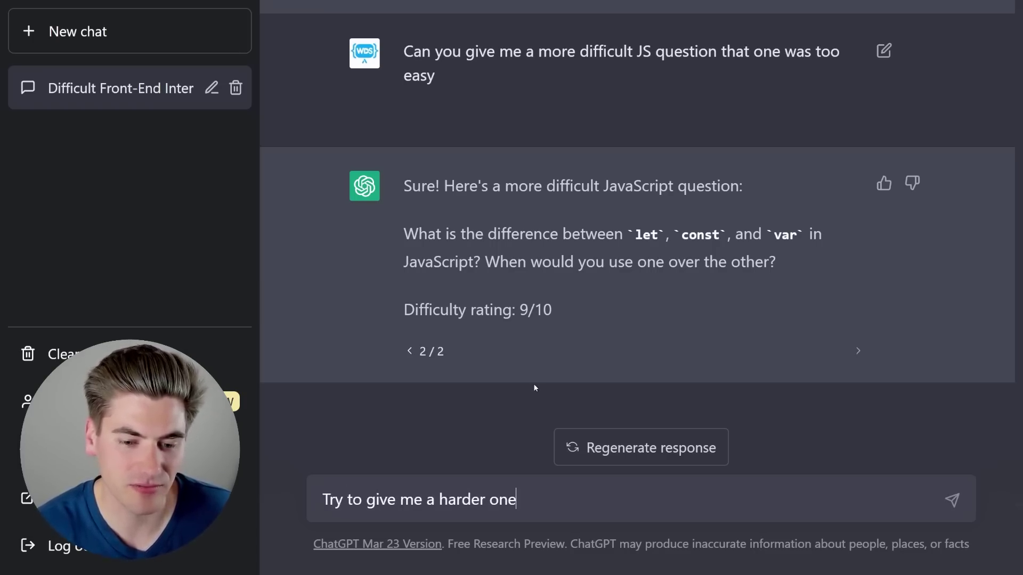
{"action": "key", "text": "Return"}
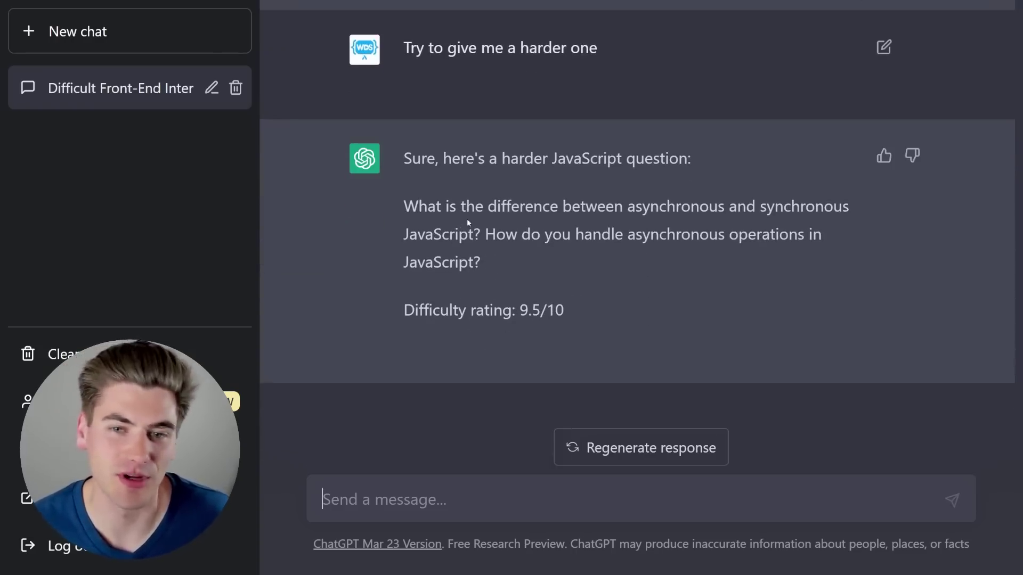
{"action": "left_click_drag", "start_coordinate": [549, 208], "coordinate": [532, 236]}
{"action": "left_click", "coordinate": [587, 246]}
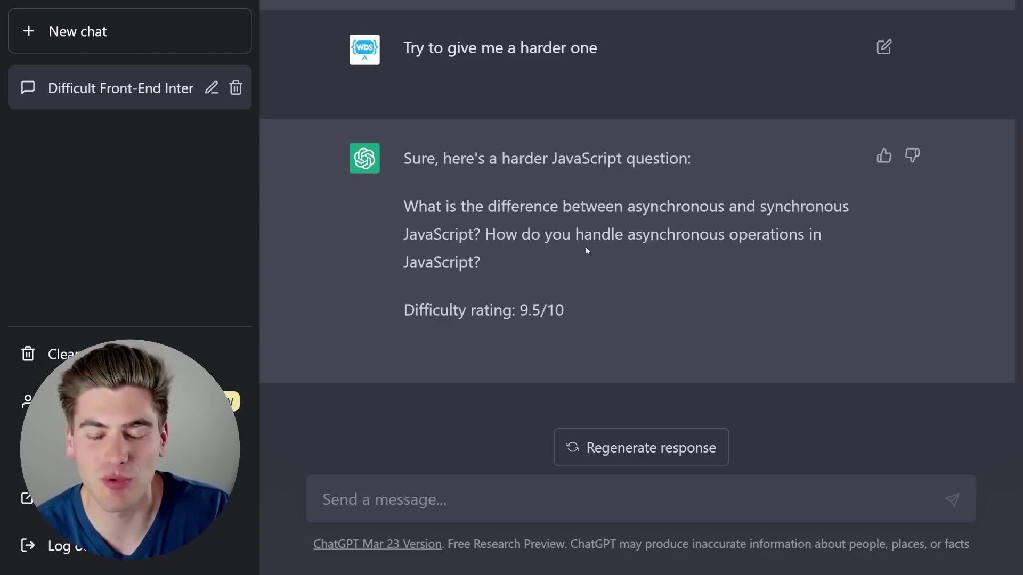
{"action": "scroll", "coordinate": [585, 247], "scroll_direction": "up", "scroll_amount": 6}
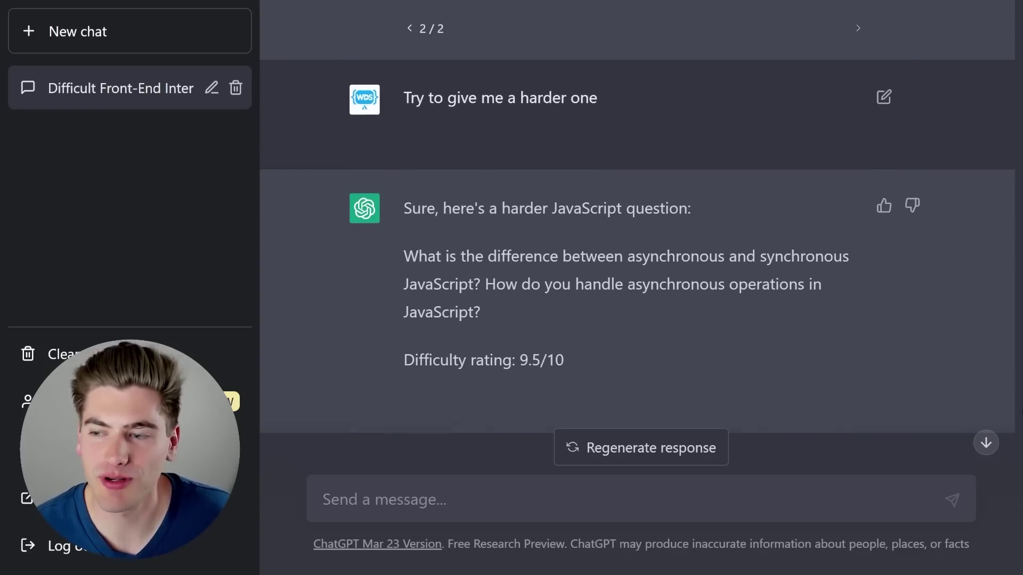
{"action": "scroll", "coordinate": [663, 269], "scroll_direction": "up", "scroll_amount": 15}
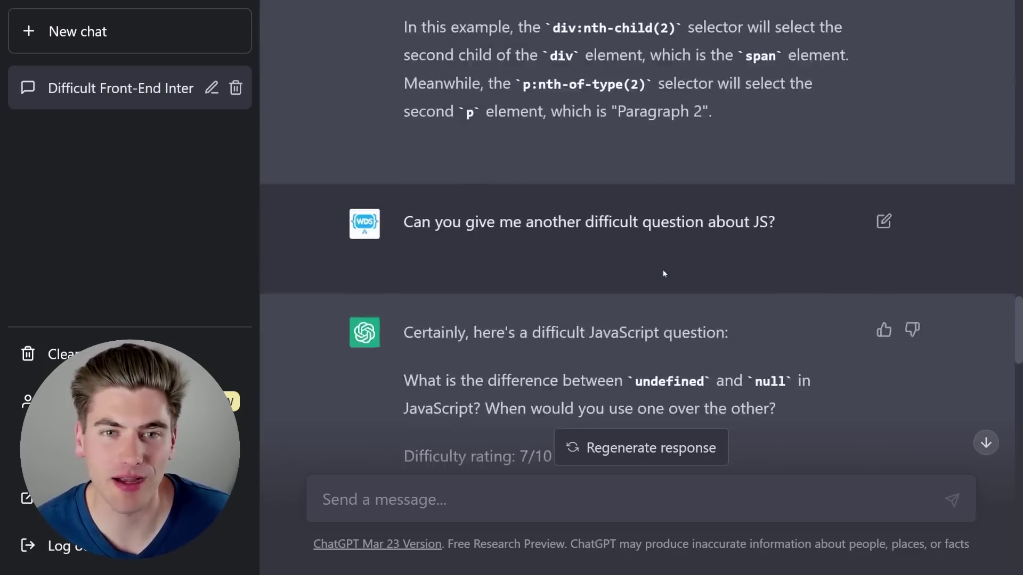
{"action": "scroll", "coordinate": [631, 281], "scroll_direction": "up", "scroll_amount": 15}
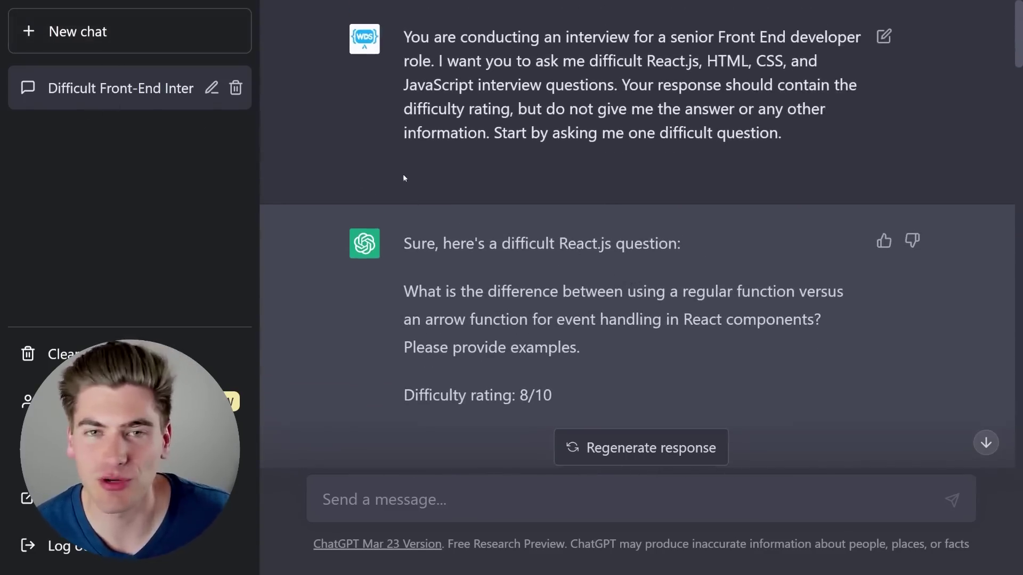
{"action": "left_click_drag", "start_coordinate": [405, 35], "coordinate": [815, 128]}
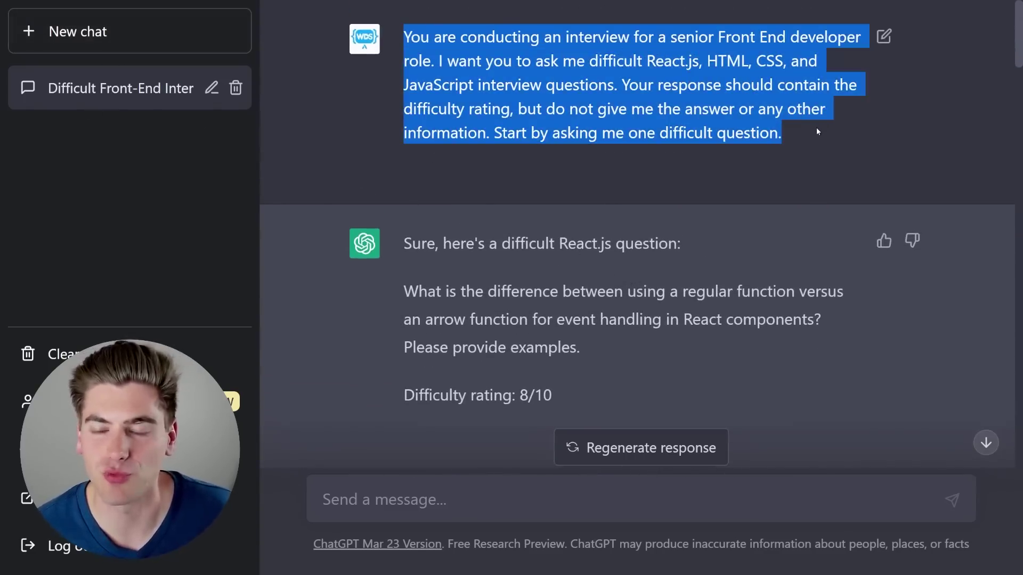
{"action": "left_click", "coordinate": [816, 129]}
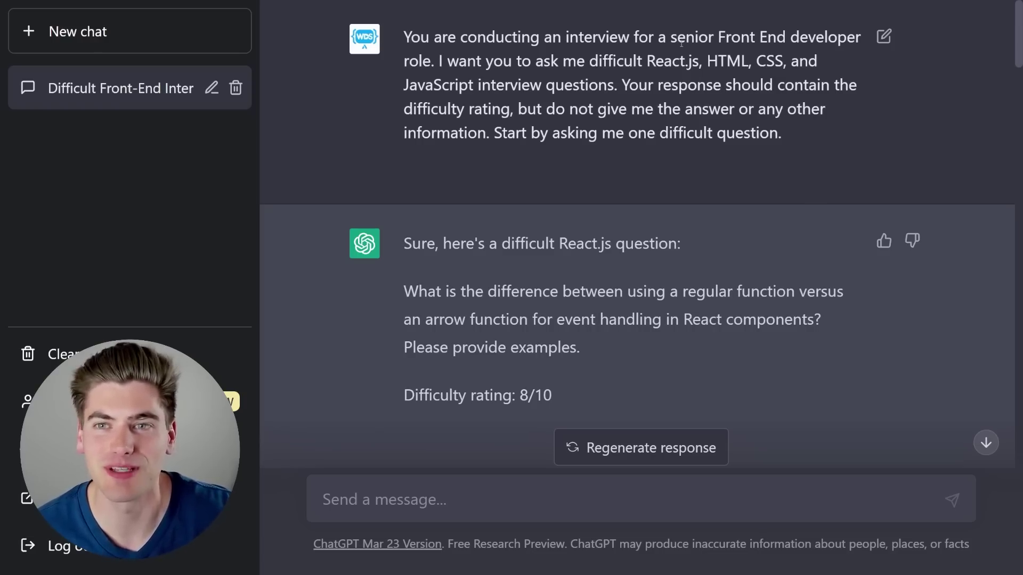
{"action": "left_click_drag", "start_coordinate": [671, 37], "coordinate": [759, 36]}
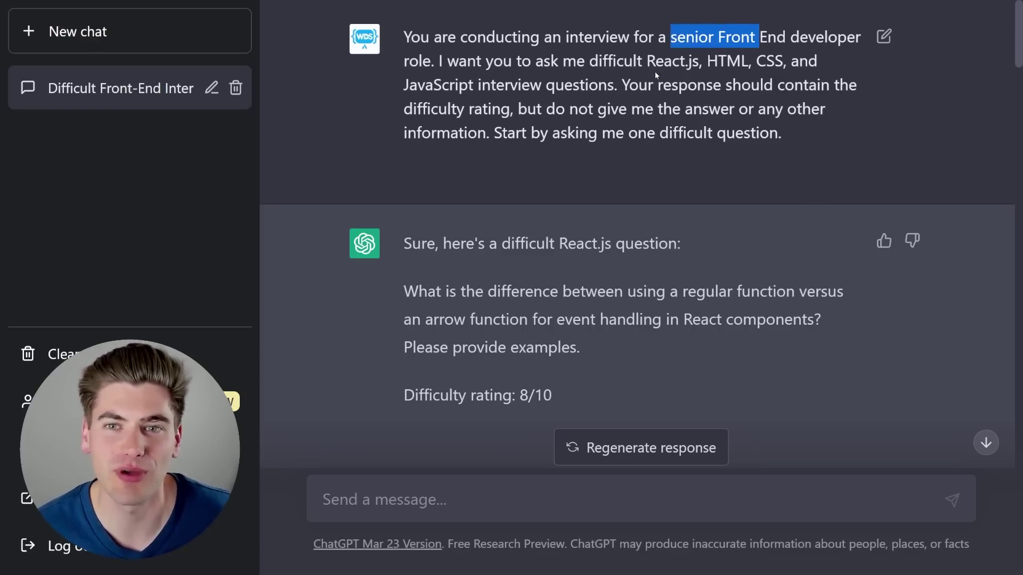
{"action": "left_click_drag", "start_coordinate": [655, 68], "coordinate": [473, 86]}
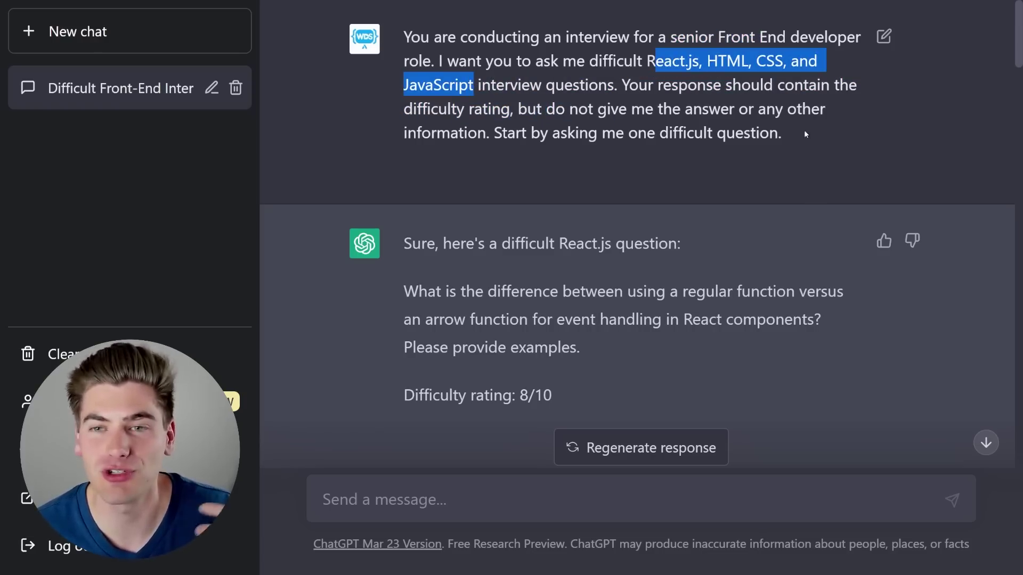
{"action": "left_click_drag", "start_coordinate": [780, 133], "coordinate": [410, 36]}
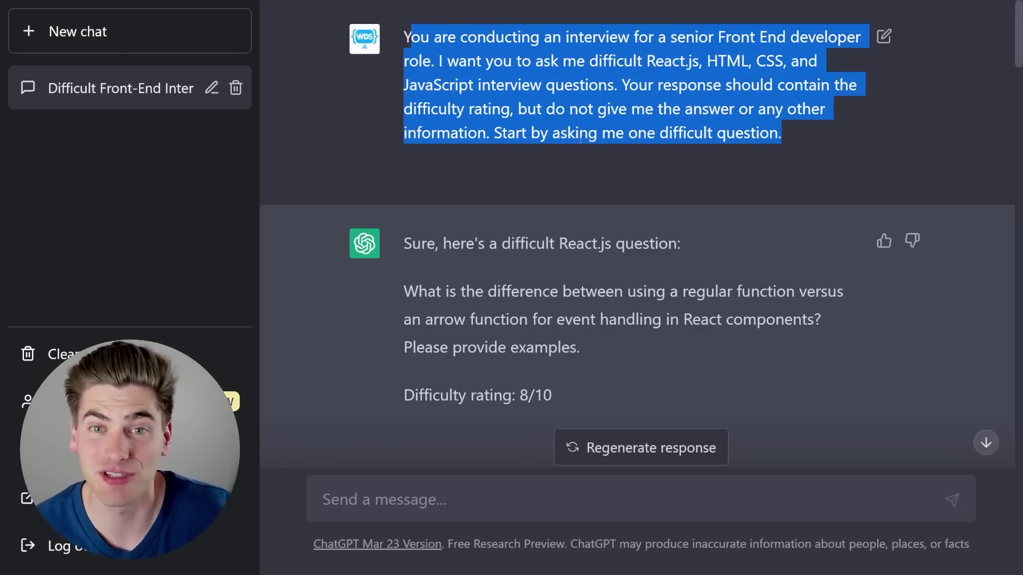
{"action": "left_click", "coordinate": [783, 133]}
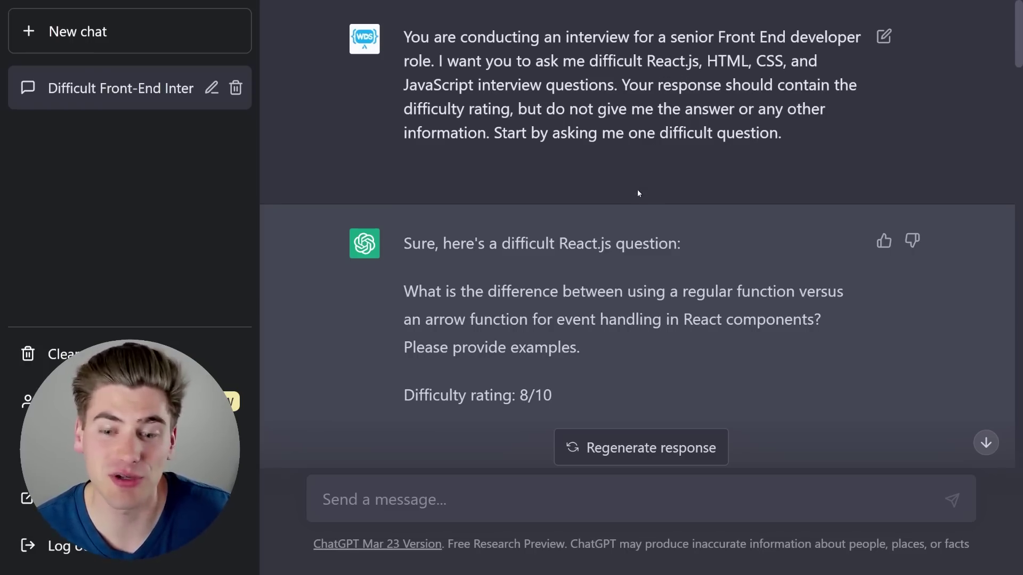
Scroll down to the 9.5/10 asynchronous versus synchronous JavaScript question.
{"action": "scroll", "coordinate": [638, 193], "scroll_direction": "down", "scroll_amount": 20}
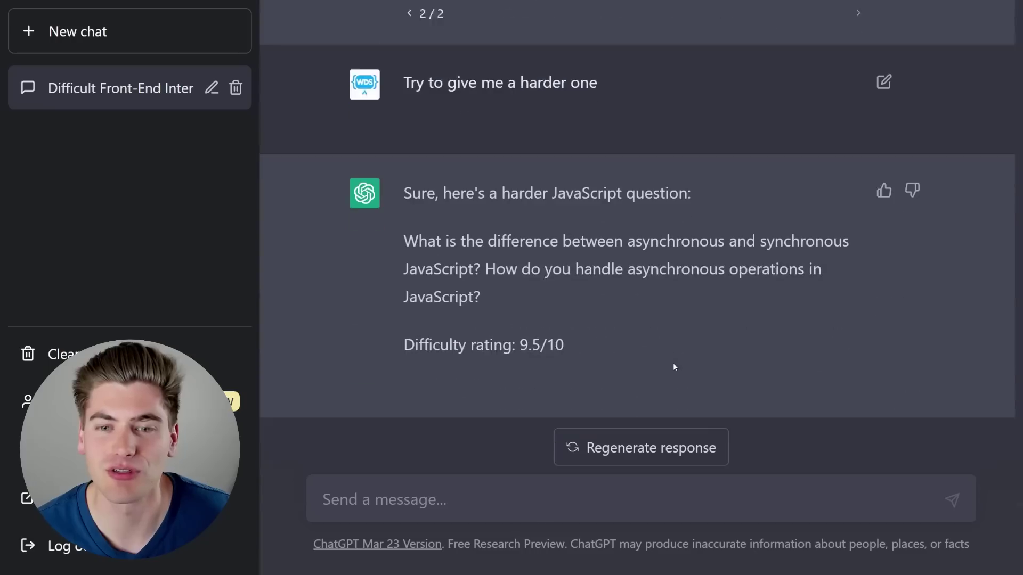
{"action": "scroll", "coordinate": [674, 367], "scroll_direction": "down", "scroll_amount": 1}
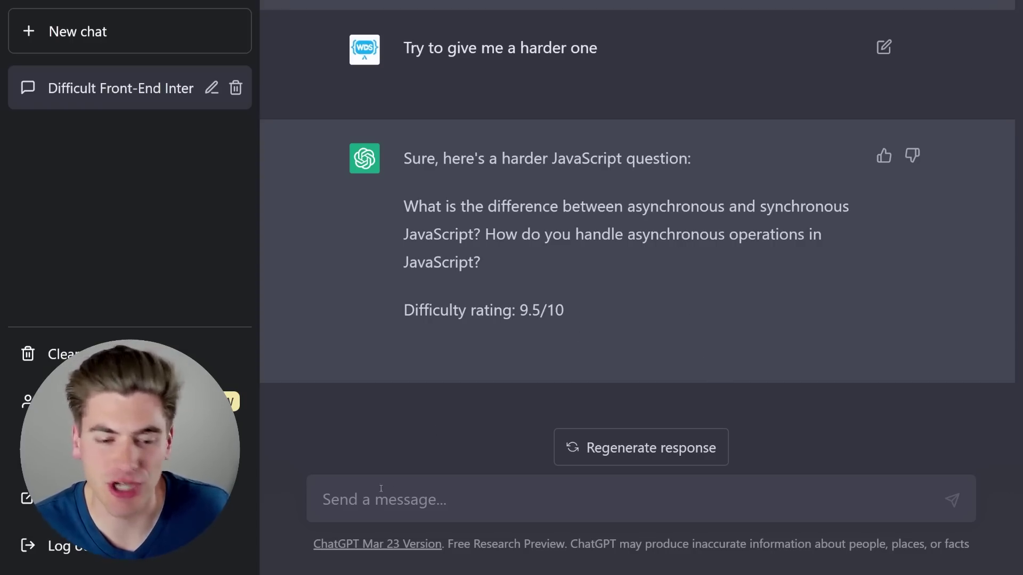
Request 'an HTML question about accessibility' and highlight the 8/10 rating and alt-attribute wording.
{"action": "type", "text": "Can y"}
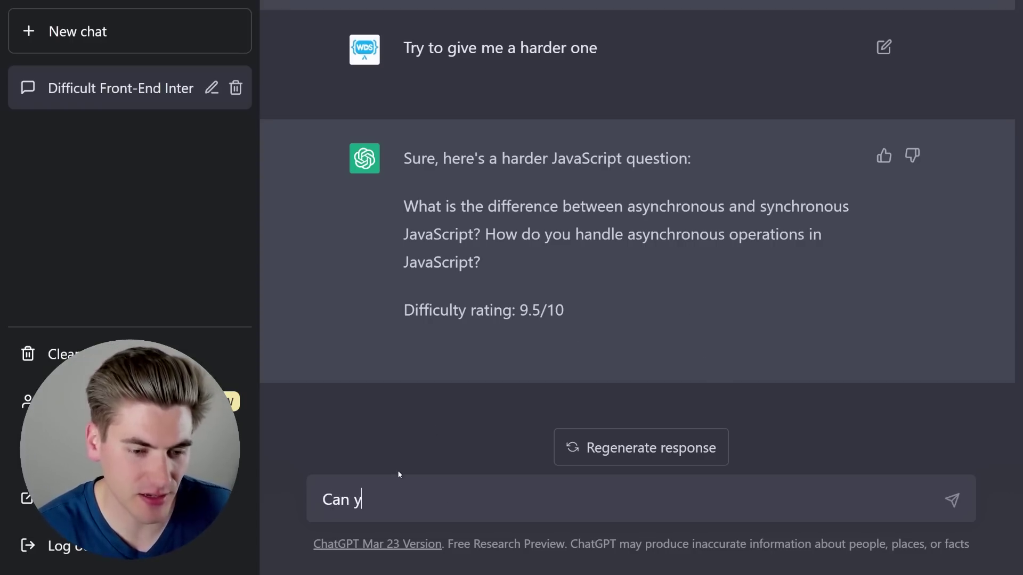
{"action": "type", "text": "ou give me an "}
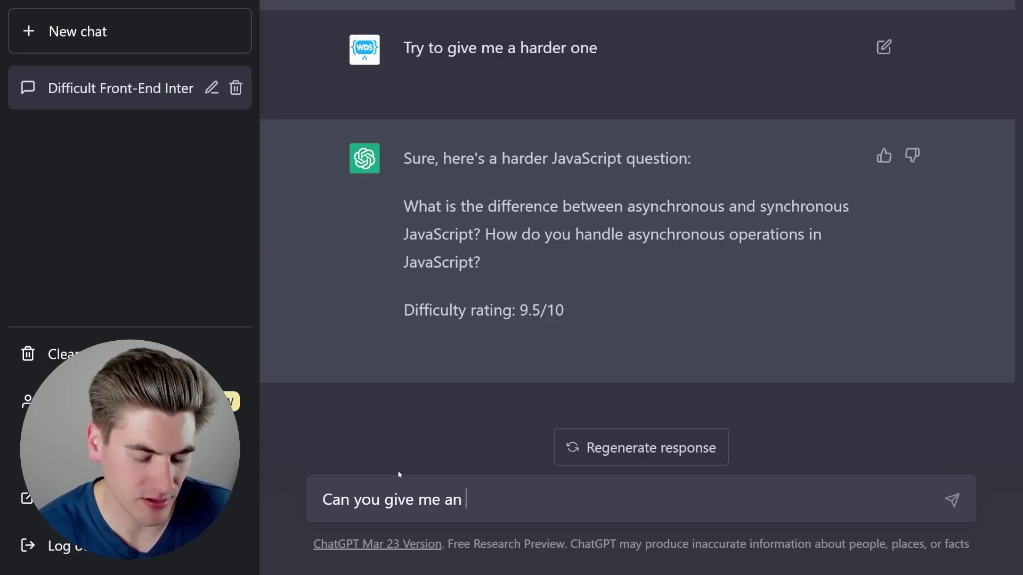
{"action": "type", "text": "HTML question about a"}
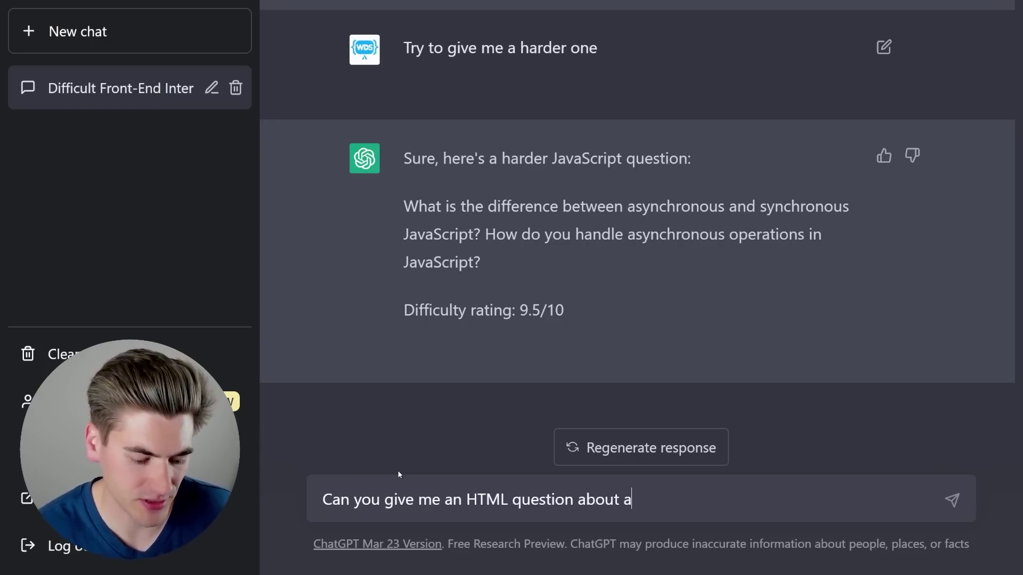
{"action": "type", "text": "ccessibil"}
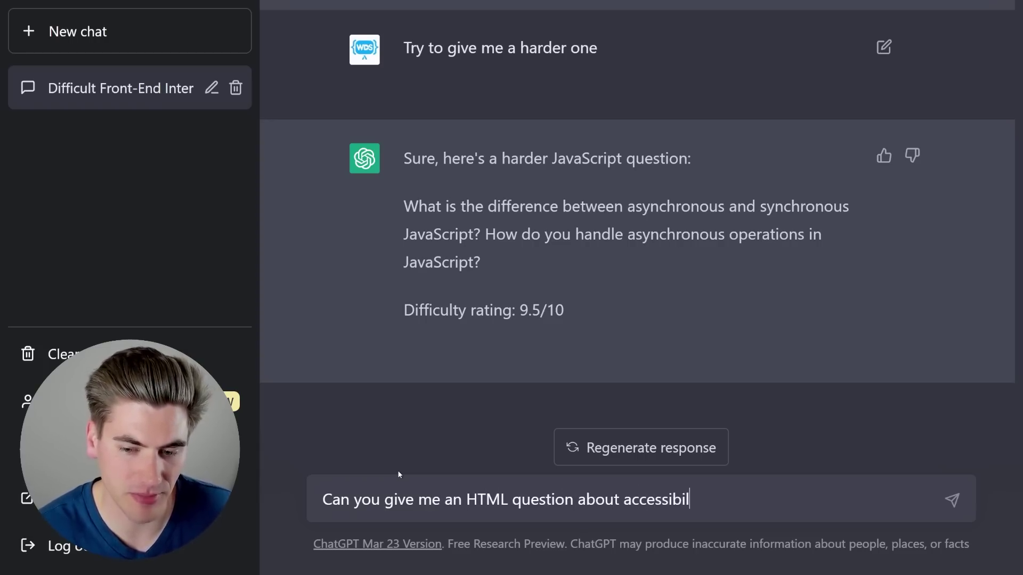
{"action": "type", "text": "ity."}
{"action": "key", "text": "Return"}
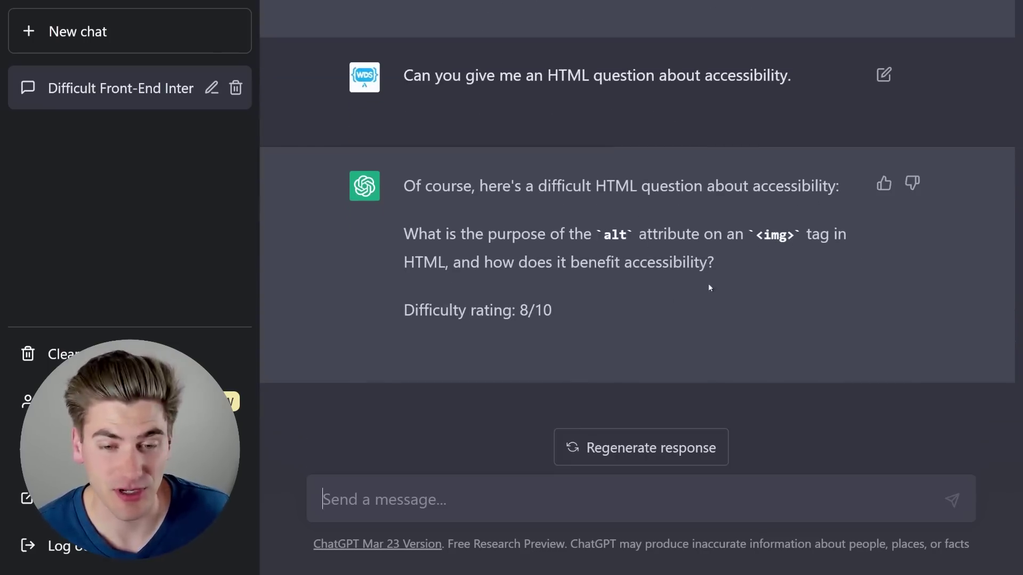
{"action": "left_click_drag", "start_coordinate": [522, 321], "coordinate": [550, 299]}
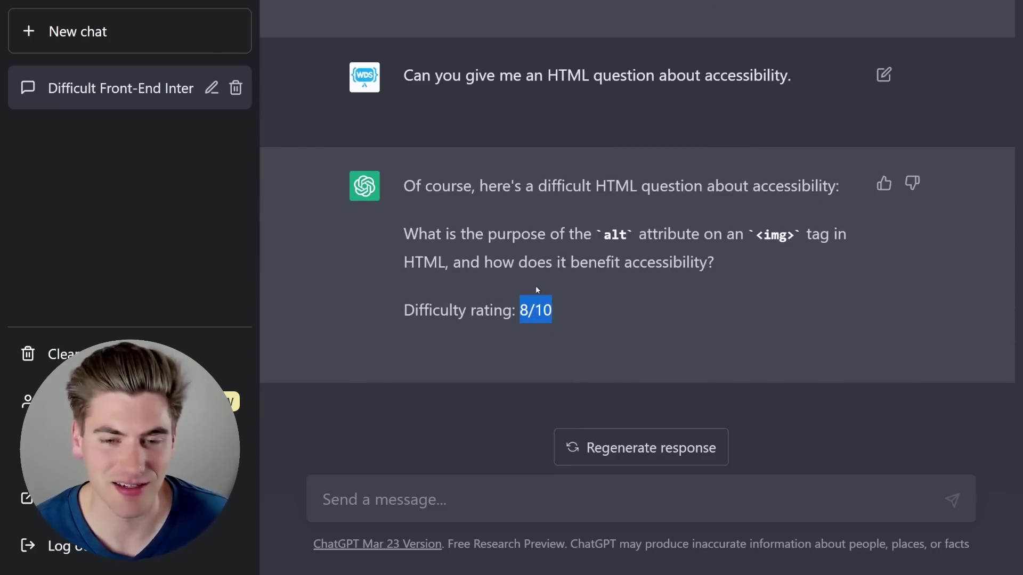
{"action": "left_click", "coordinate": [533, 307]}
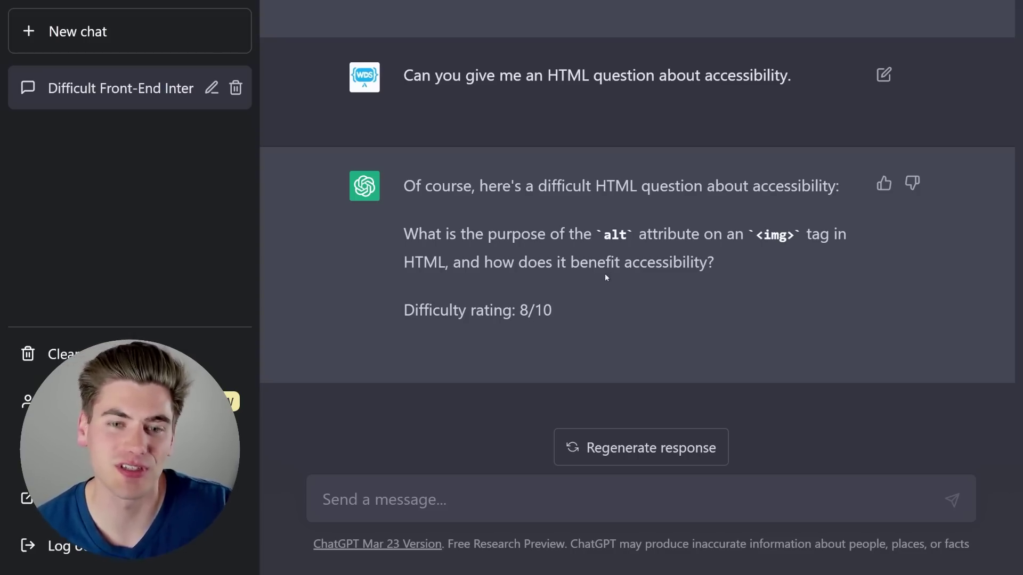
{"action": "left_click_drag", "start_coordinate": [600, 240], "coordinate": [628, 233]}
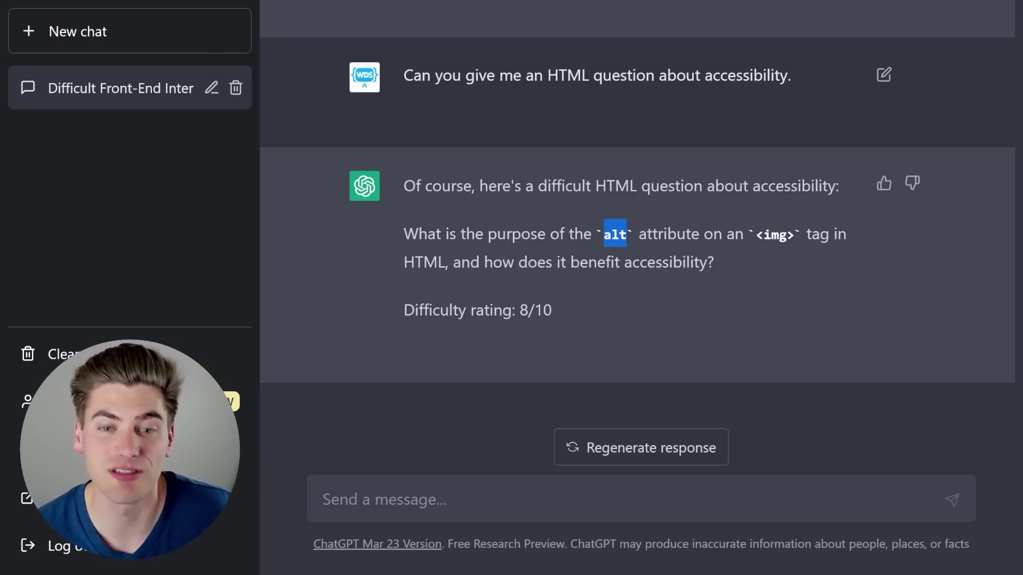
{"action": "left_click_drag", "start_coordinate": [455, 262], "coordinate": [709, 262]}
{"action": "left_click", "coordinate": [719, 264]}
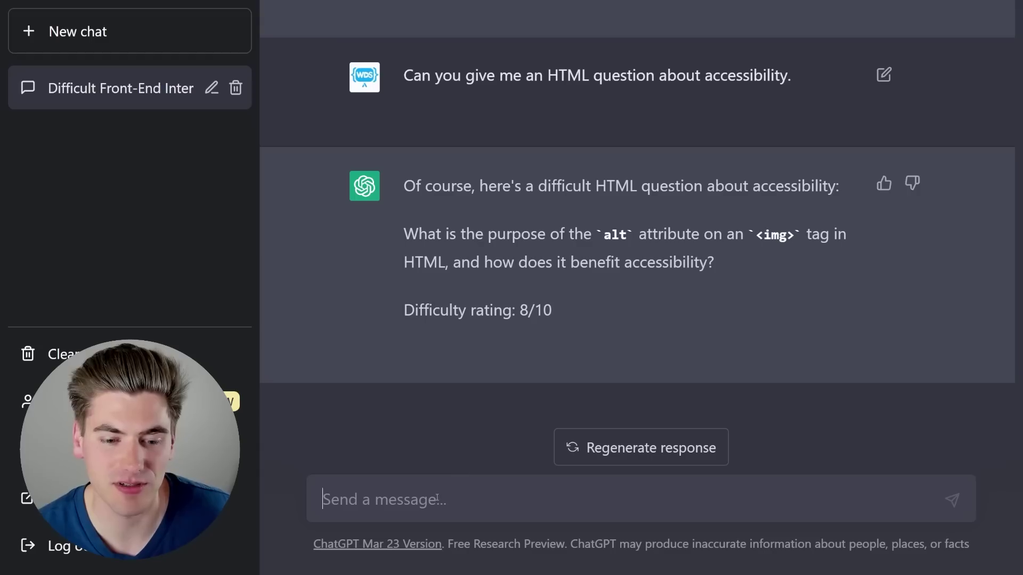
Request the alt attribute answer with 'show me the answer', then stop the reply mid-example.
{"action": "type", "text": "show me the answer"}
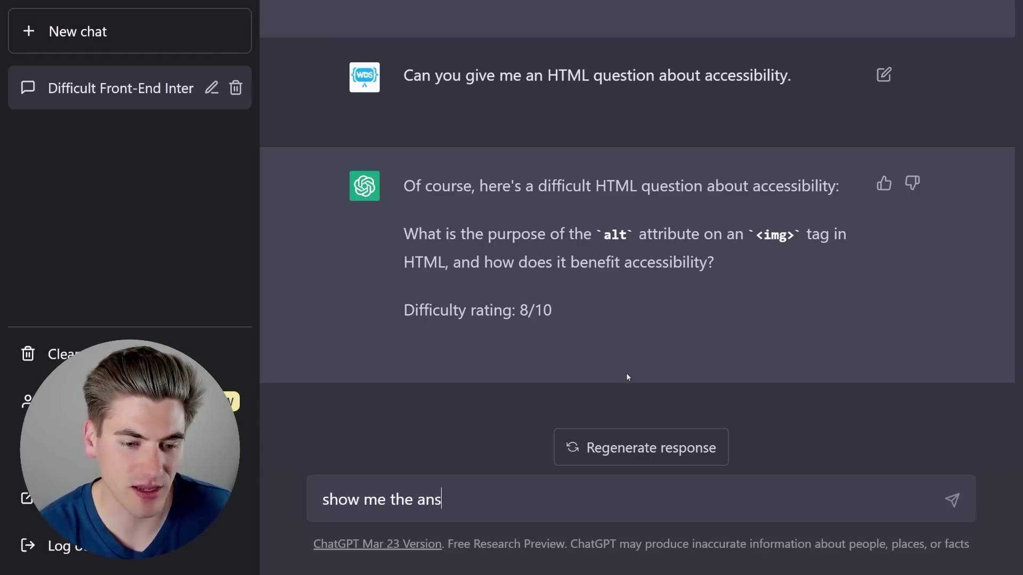
{"action": "key", "text": "Return"}
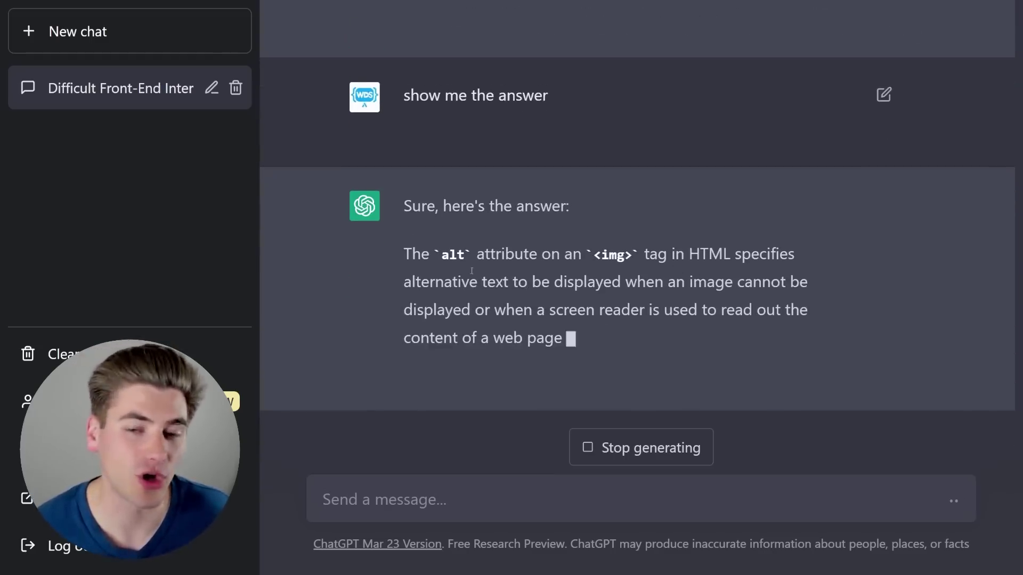
{"action": "left_click_drag", "start_coordinate": [572, 249], "coordinate": [762, 193]}
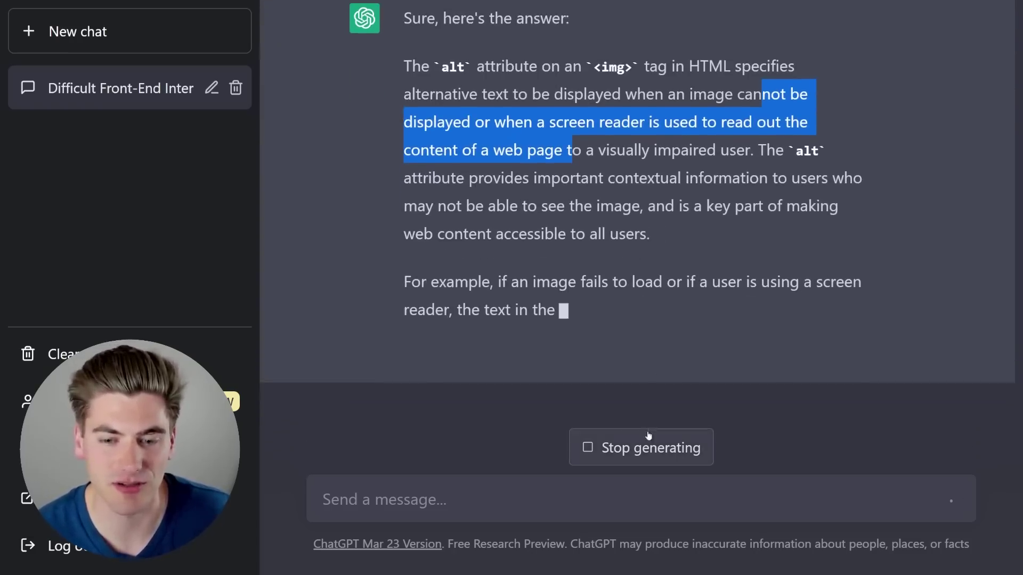
{"action": "left_click", "coordinate": [649, 442]}
{"action": "left_click", "coordinate": [468, 486]}
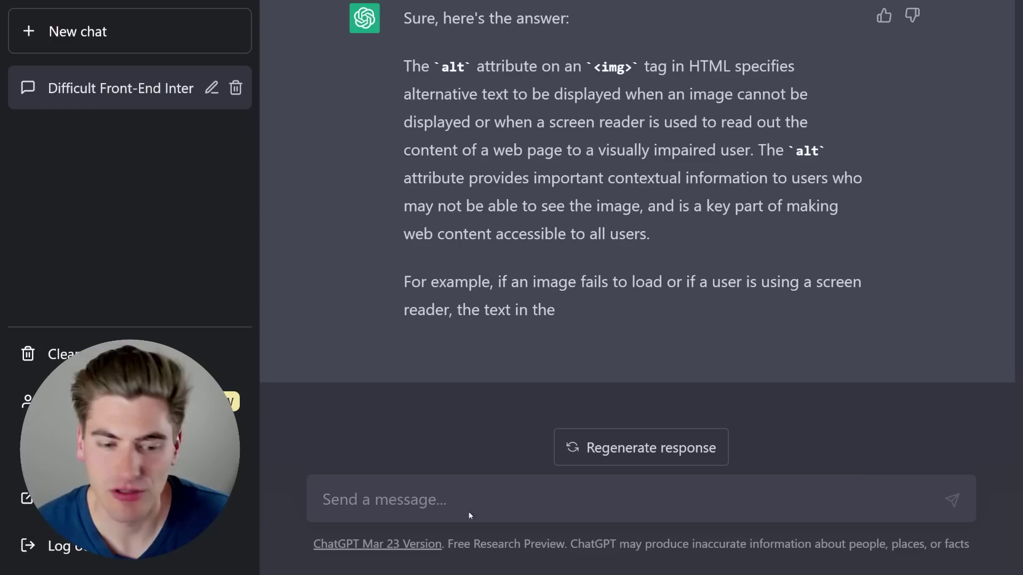
Send 'give me another question' to get an 8/10 question on the title attribute.
{"action": "type", "text": "give me"}
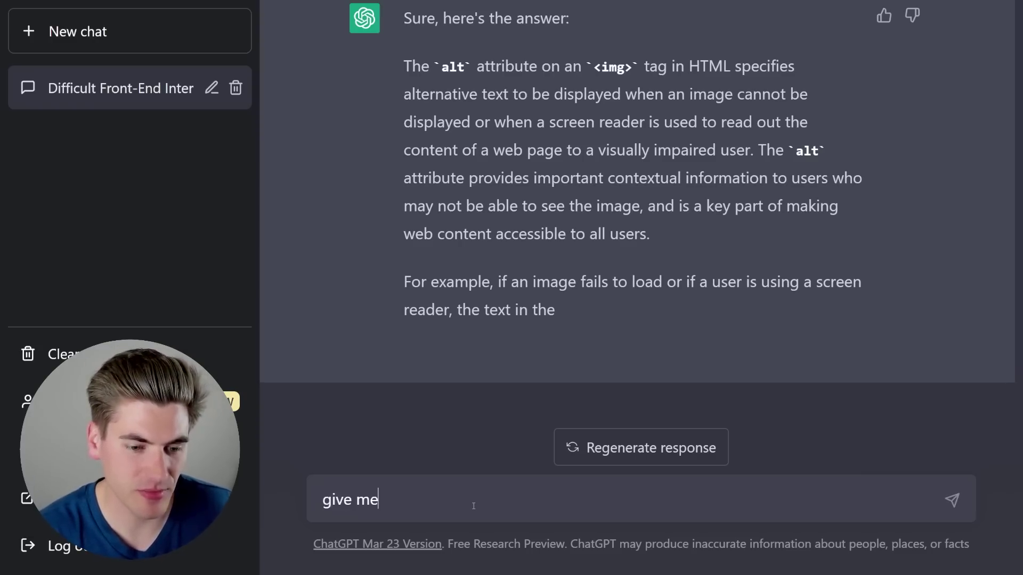
{"action": "type", "text": " another question"}
{"action": "key", "text": "Return"}
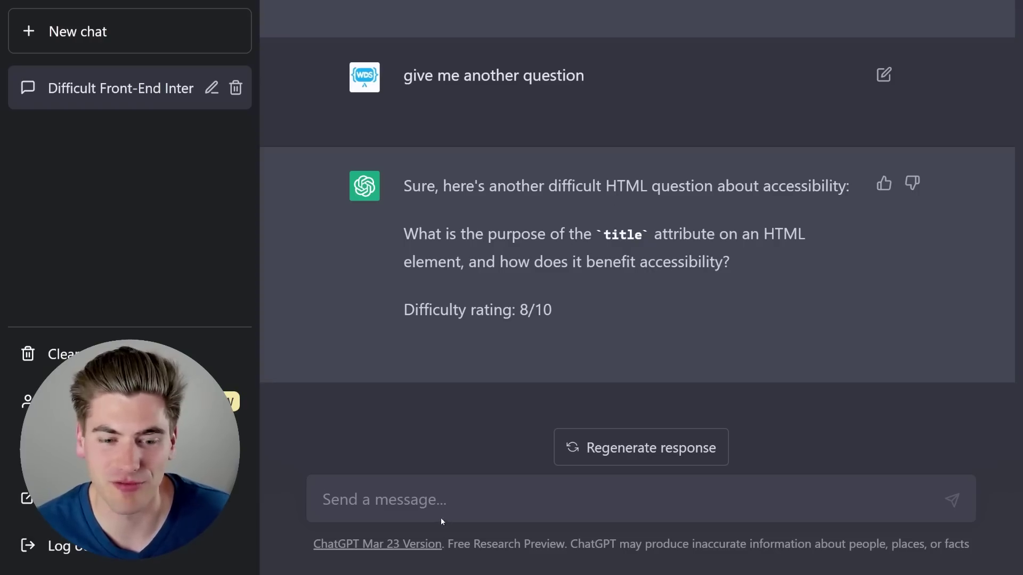
Send 'show me the answer' and highlight the advice against overusing the title attribute.
{"action": "type", "text": "show me the answer"}
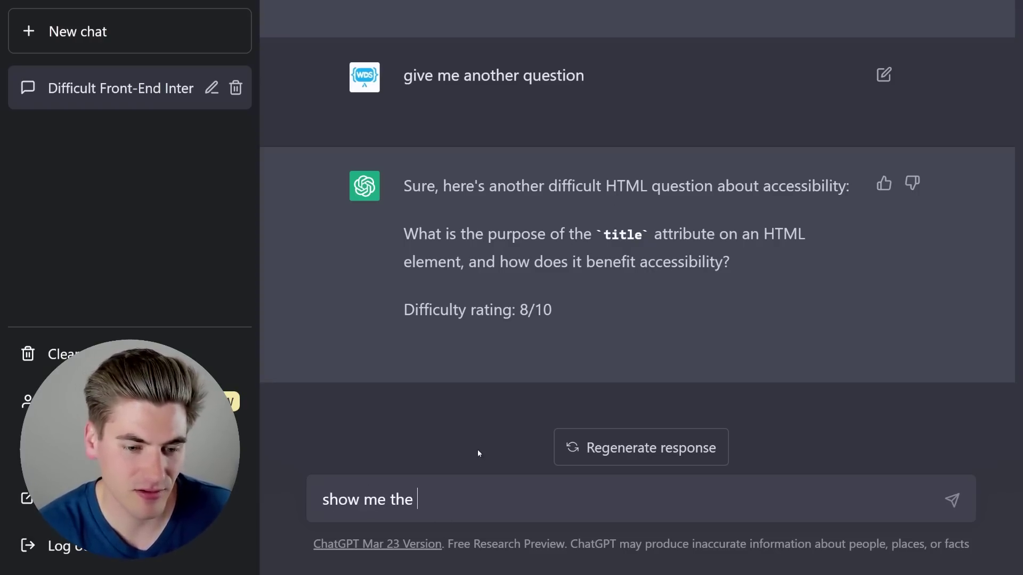
{"action": "key", "text": "Return"}
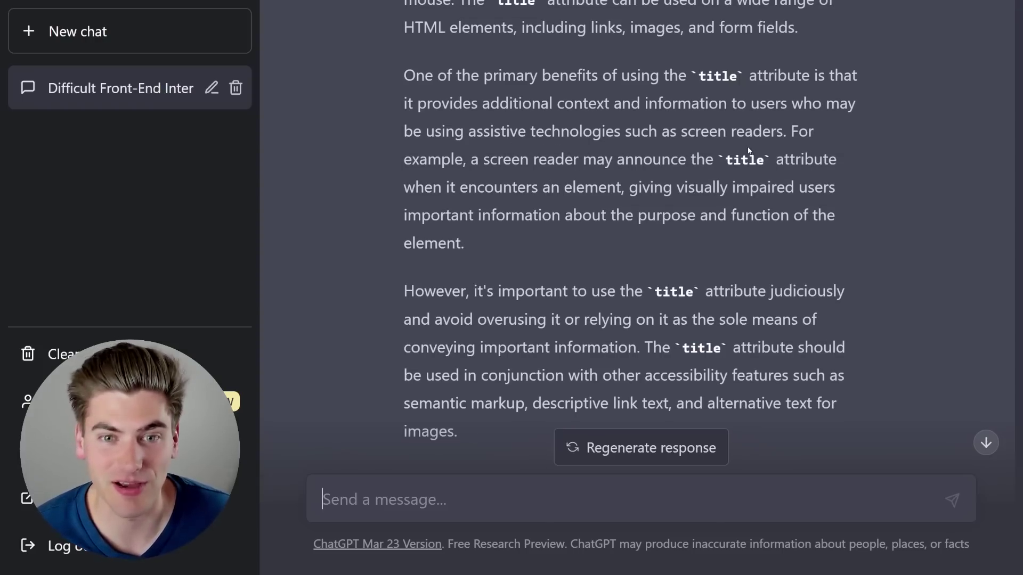
{"action": "scroll", "coordinate": [634, 162], "scroll_direction": "down", "scroll_amount": 2}
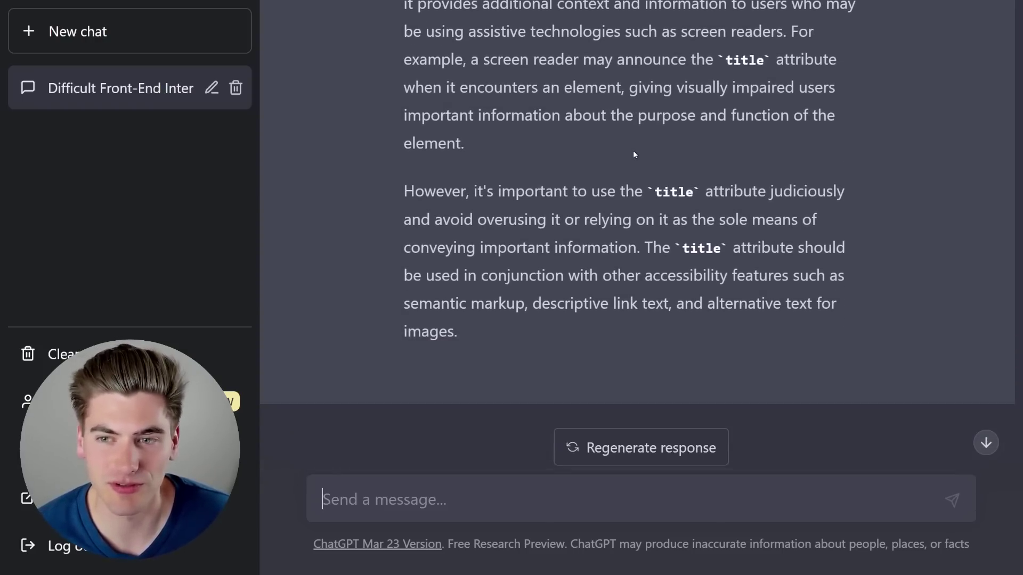
{"action": "left_click_drag", "start_coordinate": [431, 198], "coordinate": [613, 197]}
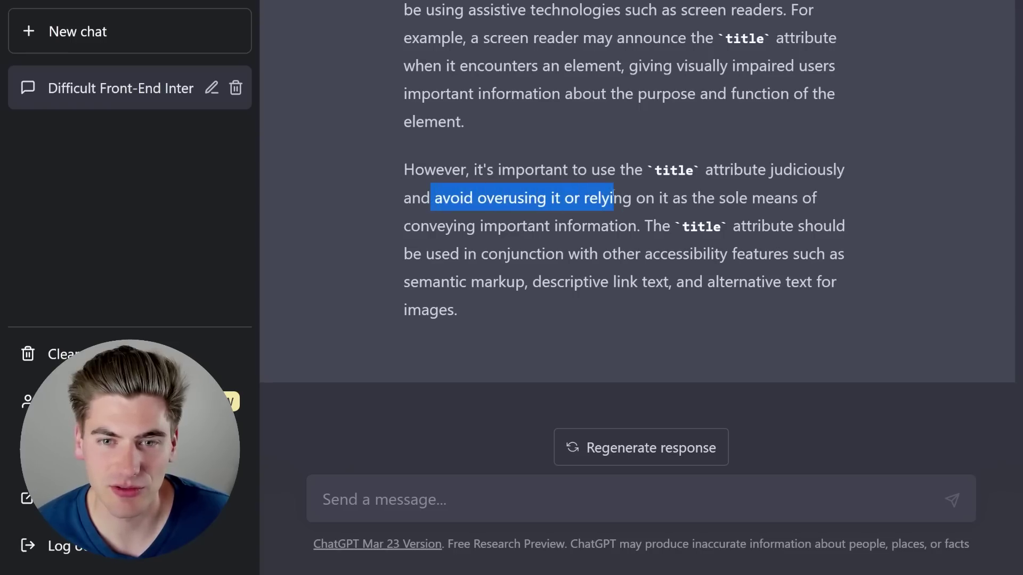
{"action": "left_click", "coordinate": [647, 196]}
{"action": "left_click_drag", "start_coordinate": [544, 226], "coordinate": [705, 226]}
{"action": "left_click", "coordinate": [760, 226]}
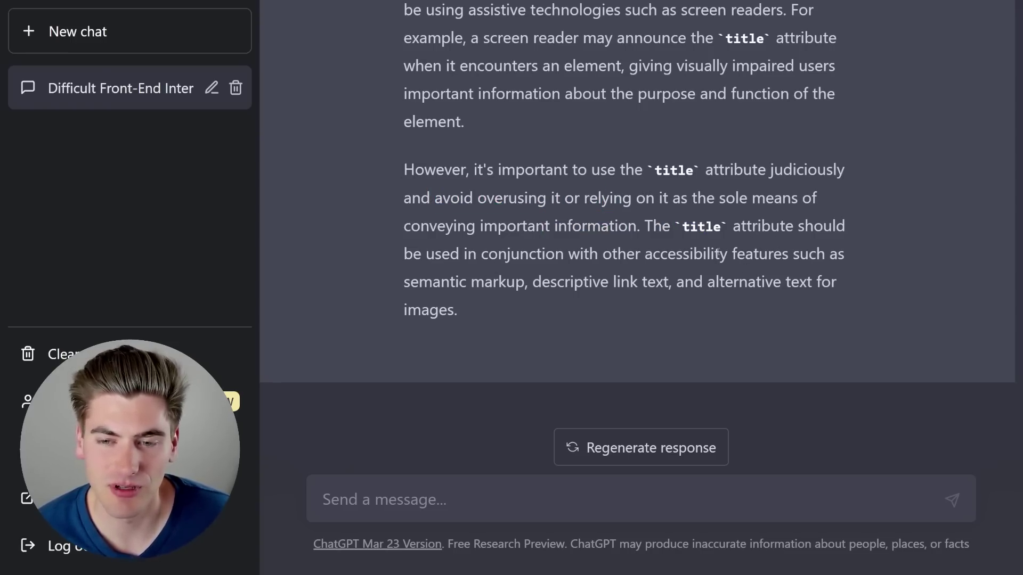
Highlight the answer's paragraph describing the title attribute as a tooltip.
{"action": "scroll", "coordinate": [639, 219], "scroll_direction": "up", "scroll_amount": 4}
{"action": "left_click_drag", "start_coordinate": [473, 367], "coordinate": [405, 48]}
{"action": "left_click_drag", "start_coordinate": [403, 103], "coordinate": [820, 234]}
{"action": "left_click", "coordinate": [735, 275]}
{"action": "scroll", "coordinate": [709, 320], "scroll_direction": "down", "scroll_amount": 5}
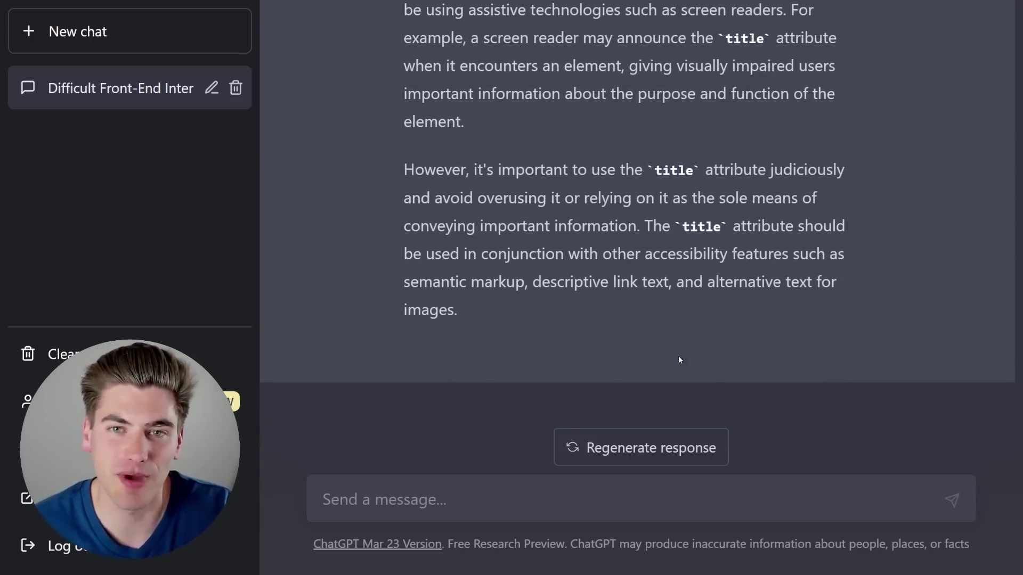
{"action": "scroll", "coordinate": [678, 360], "scroll_direction": "up", "scroll_amount": 3}
{"action": "left_click", "coordinate": [588, 298]}
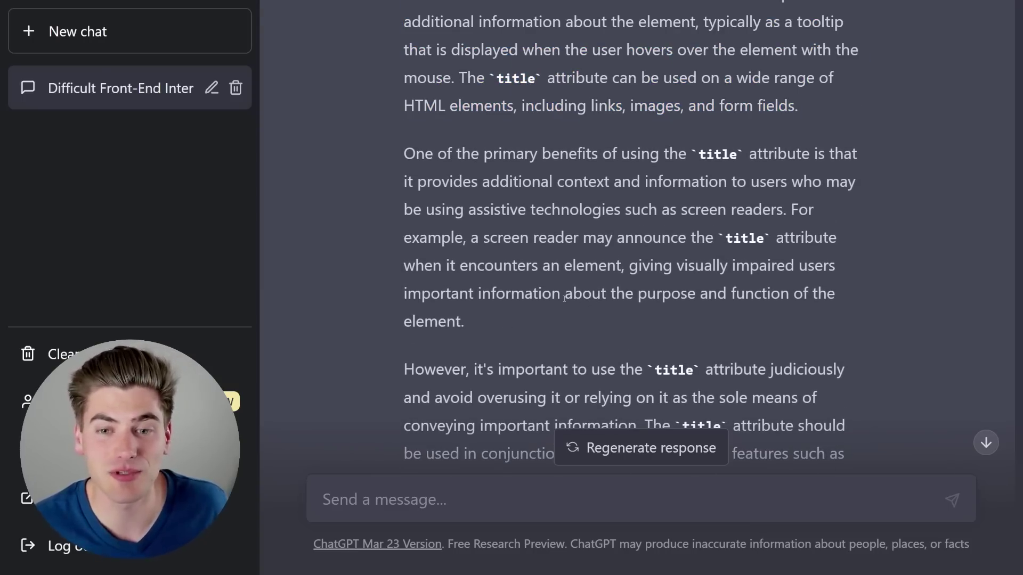
{"action": "left_click_drag", "start_coordinate": [410, 153], "coordinate": [510, 321]}
{"action": "left_click", "coordinate": [521, 291]}
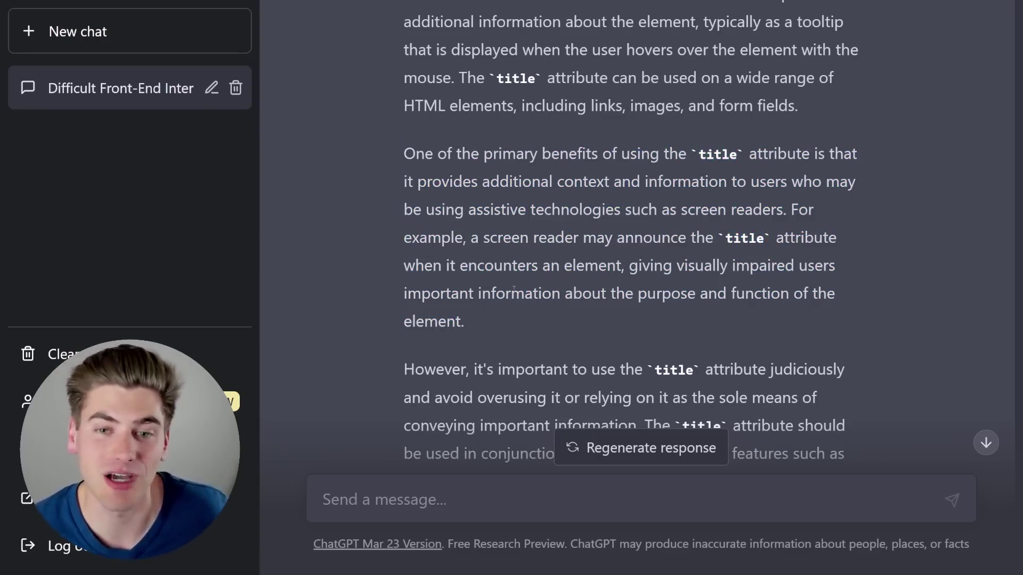
{"action": "scroll", "coordinate": [549, 297], "scroll_direction": "down", "scroll_amount": 4}
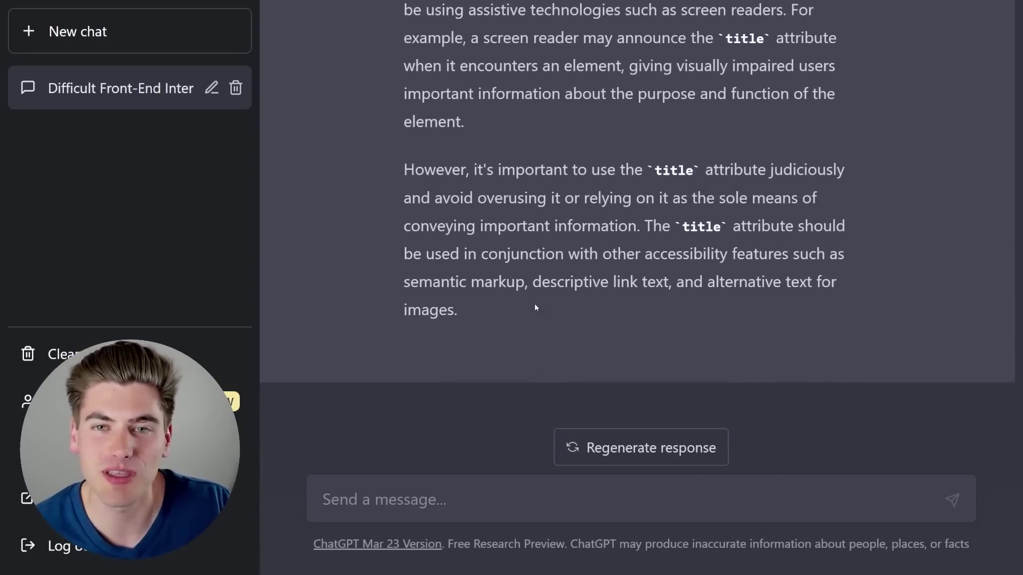
{"action": "scroll", "coordinate": [549, 312], "scroll_direction": "up", "scroll_amount": 3}
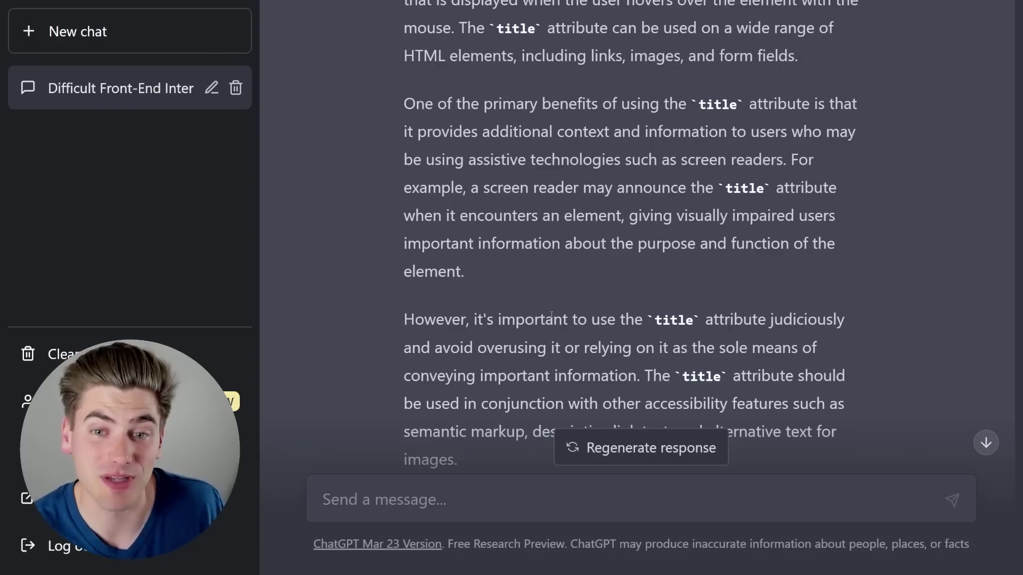